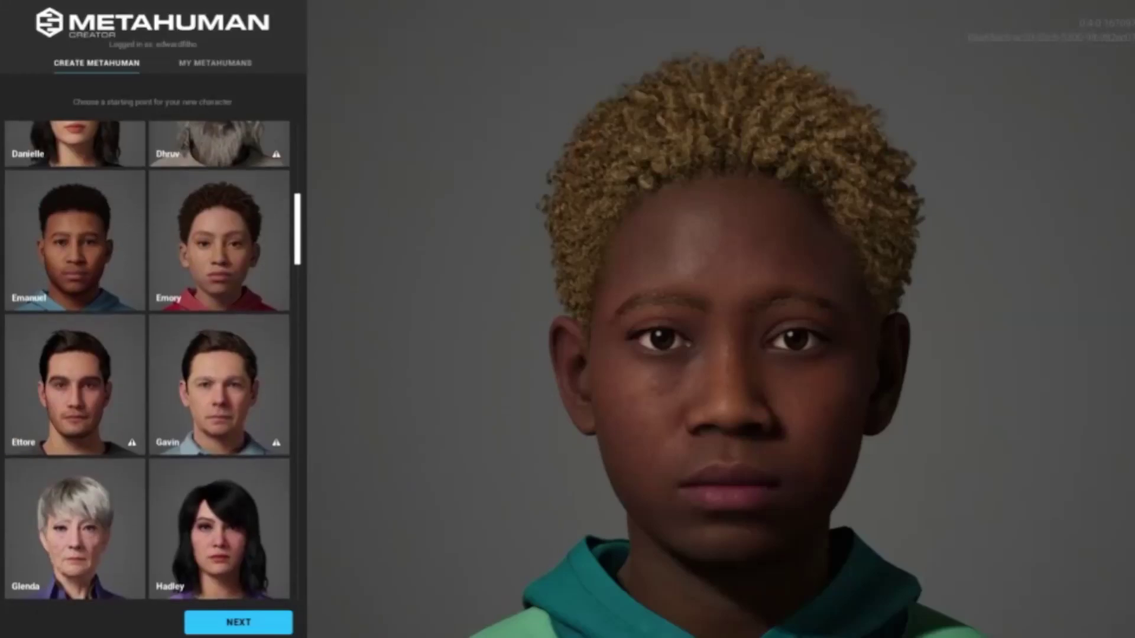
Step: Start from the Ettore preset and darken the skin to a deep reddish brown
{"action": "left_click", "coordinate": [75, 529]}
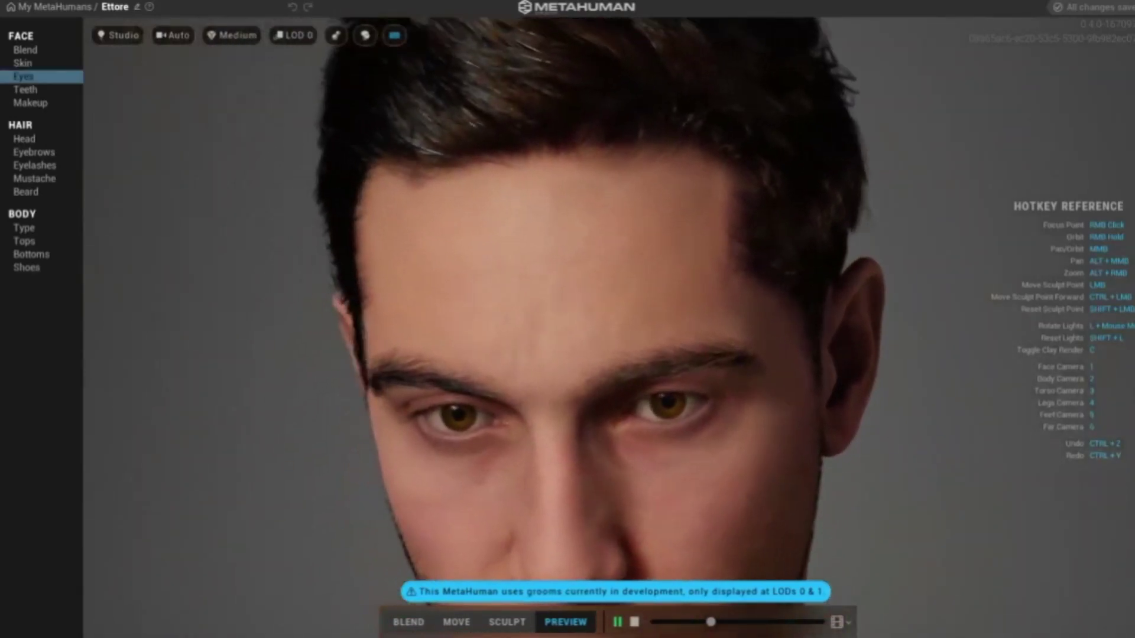
{"action": "left_click", "coordinate": [22, 63]}
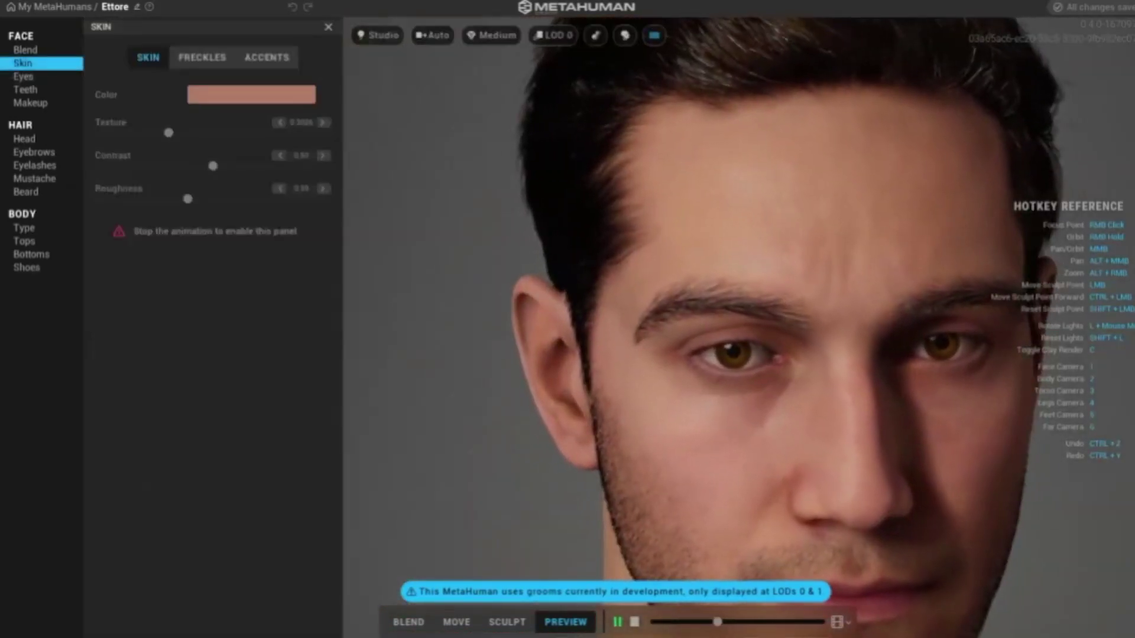
{"action": "left_click", "coordinate": [634, 622]}
{"action": "left_click", "coordinate": [251, 94]}
{"action": "left_click_drag", "start_coordinate": [295, 164], "coordinate": [401, 122]}
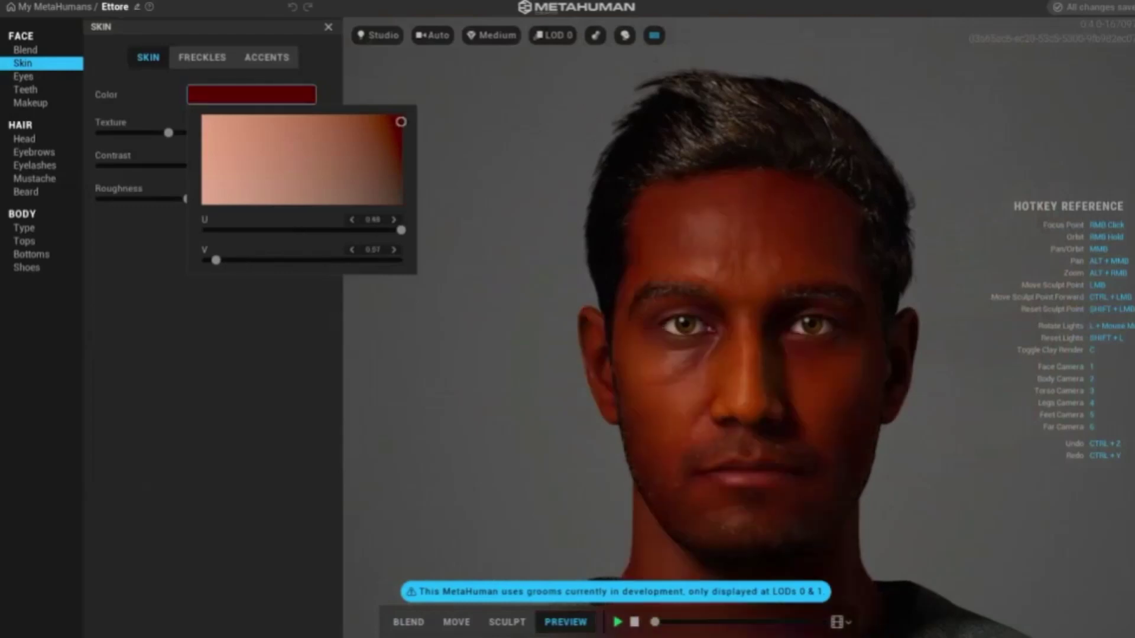
Step: Give the eyes a pale grey-blue eye preset
{"action": "left_click", "coordinate": [23, 76]}
{"action": "left_click", "coordinate": [289, 202]}
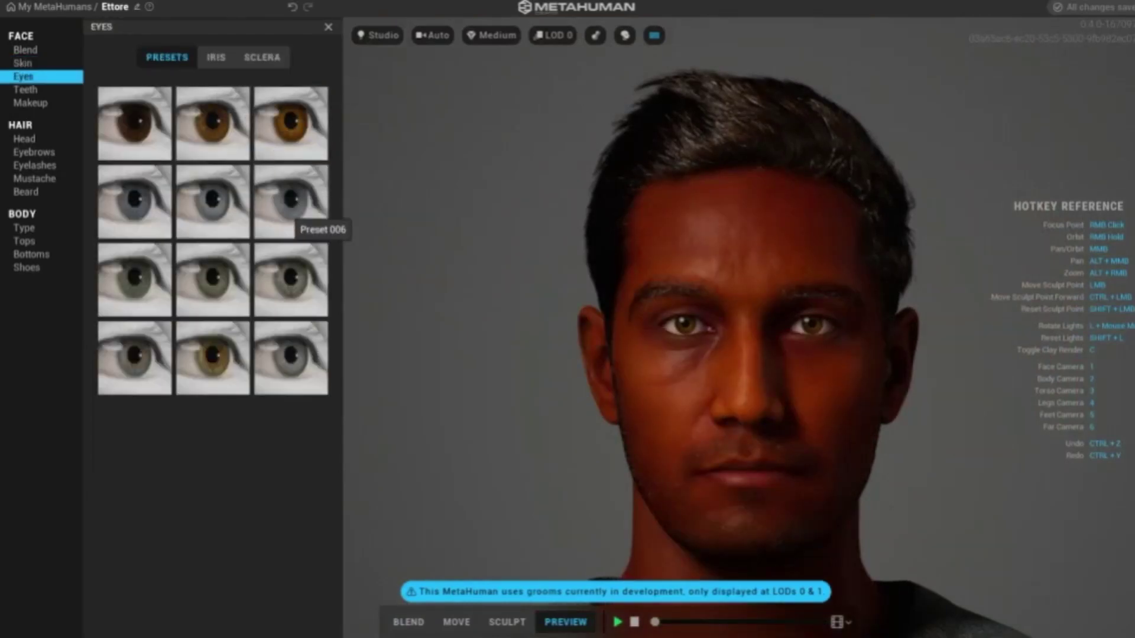
{"action": "left_click", "coordinate": [25, 49]}
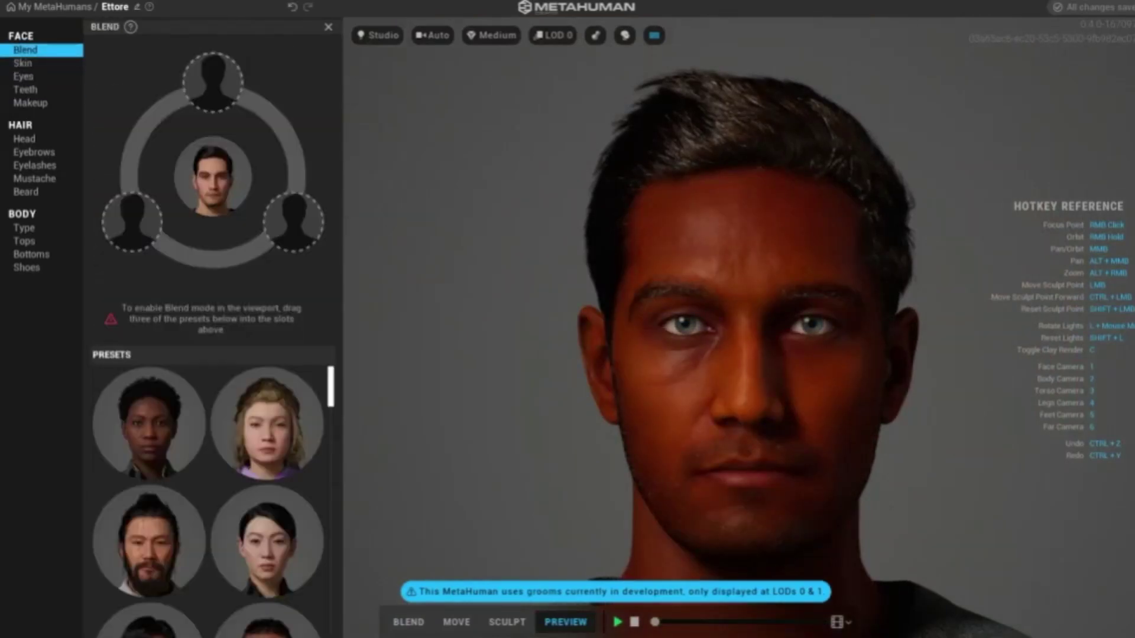
Step: Drag two presets and then Lexi into the three empty blend circles
{"action": "scroll", "coordinate": [207, 437], "scroll_direction": "down", "scroll_amount": 3}
{"action": "mouse_move", "coordinate": [267, 408]}
{"action": "left_mouse_down"}
{"action": "mouse_move", "coordinate": [274, 185]}
{"action": "mouse_move", "coordinate": [293, 221]}
{"action": "left_mouse_up"}
{"action": "scroll", "coordinate": [220, 525], "scroll_direction": "down", "scroll_amount": 3}
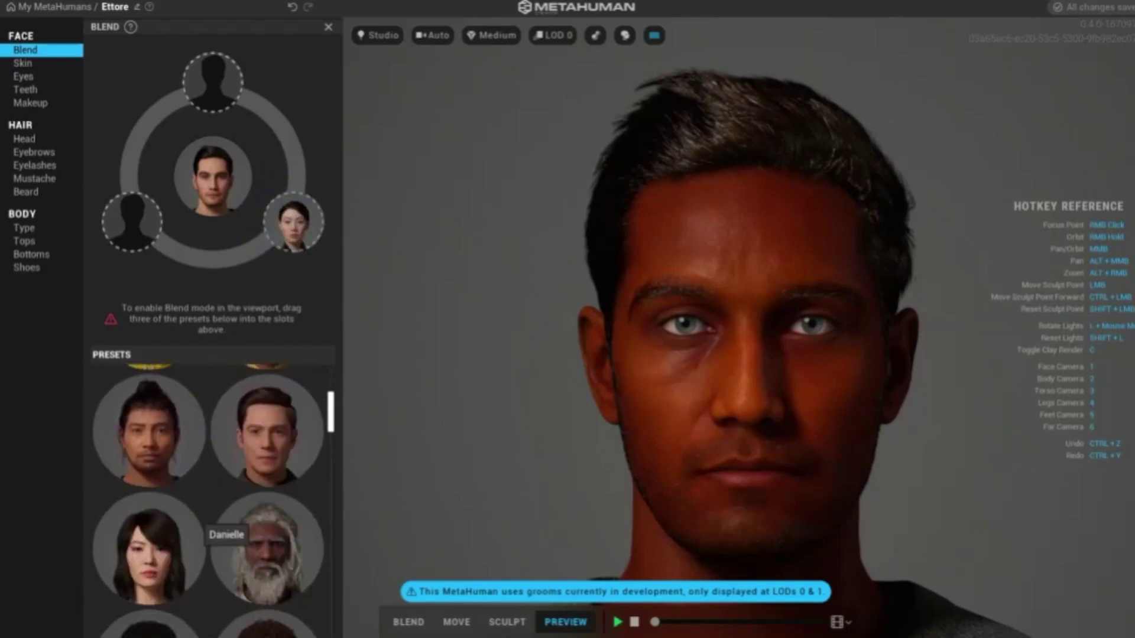
{"action": "scroll", "coordinate": [213, 526], "scroll_direction": "down", "scroll_amount": 2}
{"action": "scroll", "coordinate": [213, 526], "scroll_direction": "down", "scroll_amount": 2}
{"action": "scroll", "coordinate": [195, 413], "scroll_direction": "down", "scroll_amount": 2}
{"action": "left_click_drag", "start_coordinate": [151, 434], "coordinate": [131, 222]}
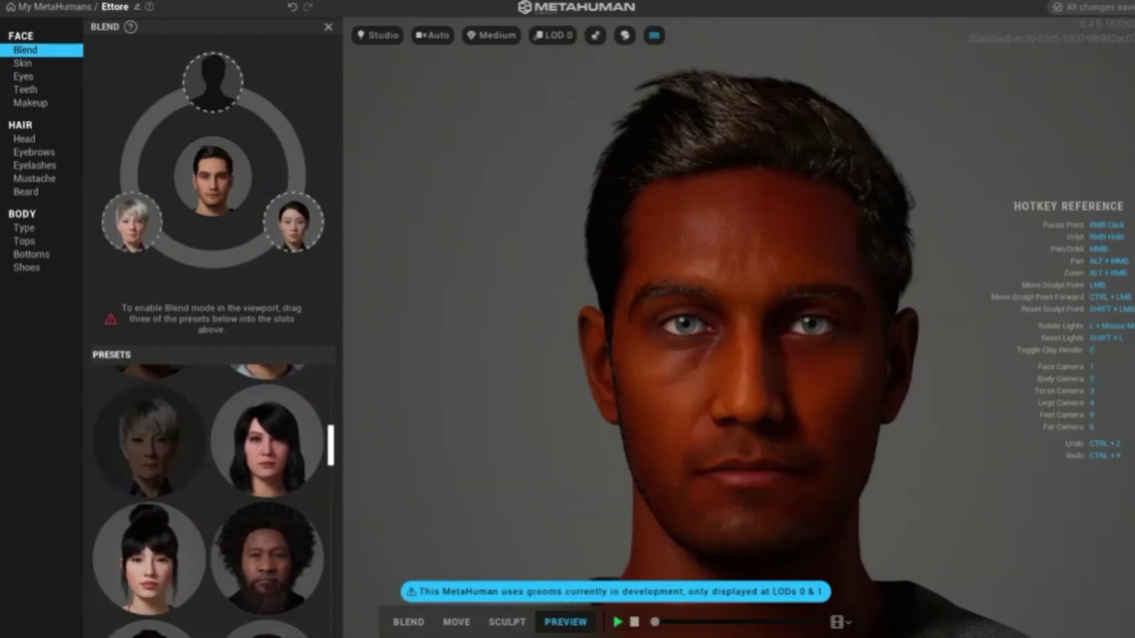
{"action": "scroll", "coordinate": [213, 497], "scroll_direction": "down", "scroll_amount": 2}
{"action": "scroll", "coordinate": [212, 496], "scroll_direction": "down", "scroll_amount": 2}
{"action": "scroll", "coordinate": [213, 496], "scroll_direction": "down", "scroll_amount": 2}
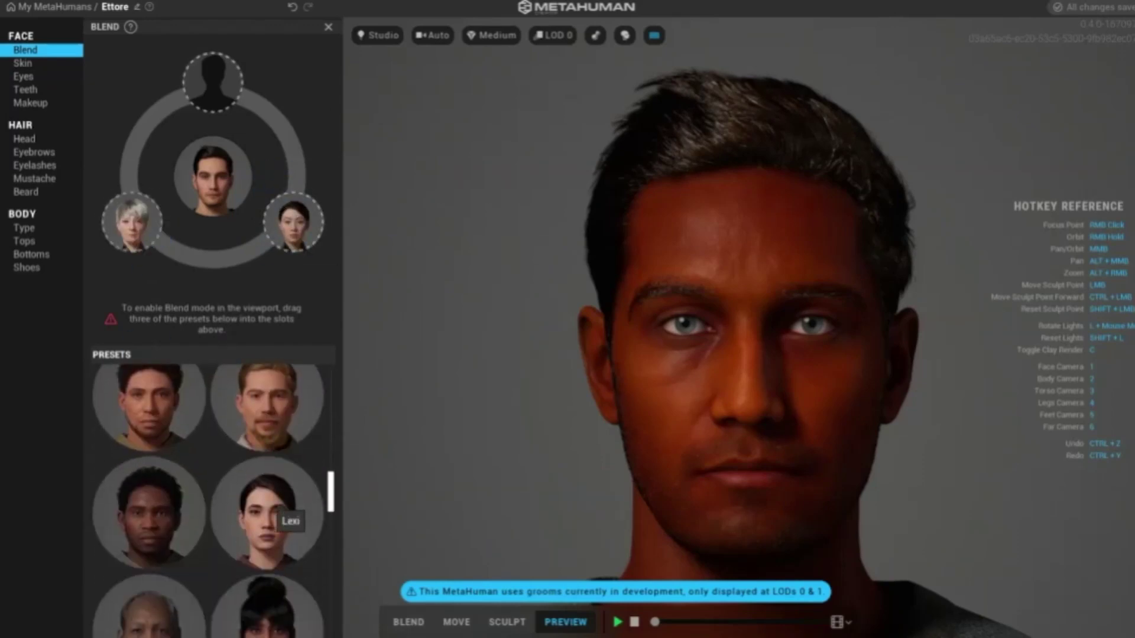
{"action": "left_click_drag", "start_coordinate": [278, 520], "coordinate": [212, 81]}
Step: Pull the forehead blend point upward and orbit the head to a side profile
{"action": "left_click_drag", "start_coordinate": [748, 219], "coordinate": [747, 127]}
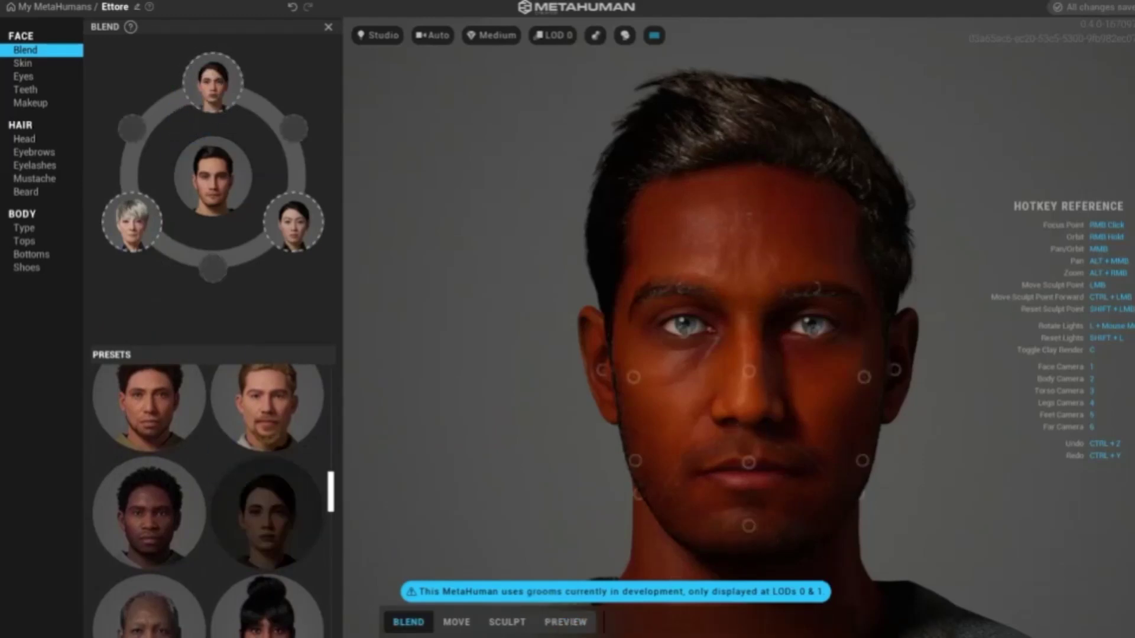
{"action": "mouse_move", "coordinate": [748, 413]}
{"action": "right_mouse_down"}
{"action": "mouse_move", "coordinate": [620, 414]}
{"action": "mouse_move", "coordinate": [507, 555]}
{"action": "right_mouse_up"}
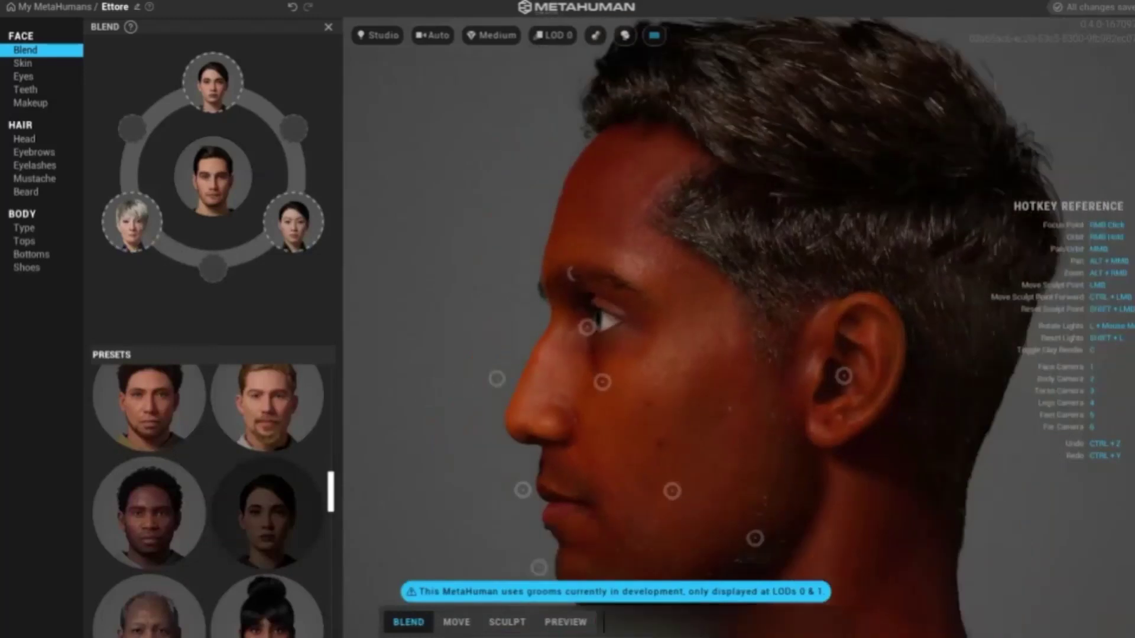
{"action": "right_click_drag", "start_coordinate": [671, 556], "coordinate": [678, 529]}
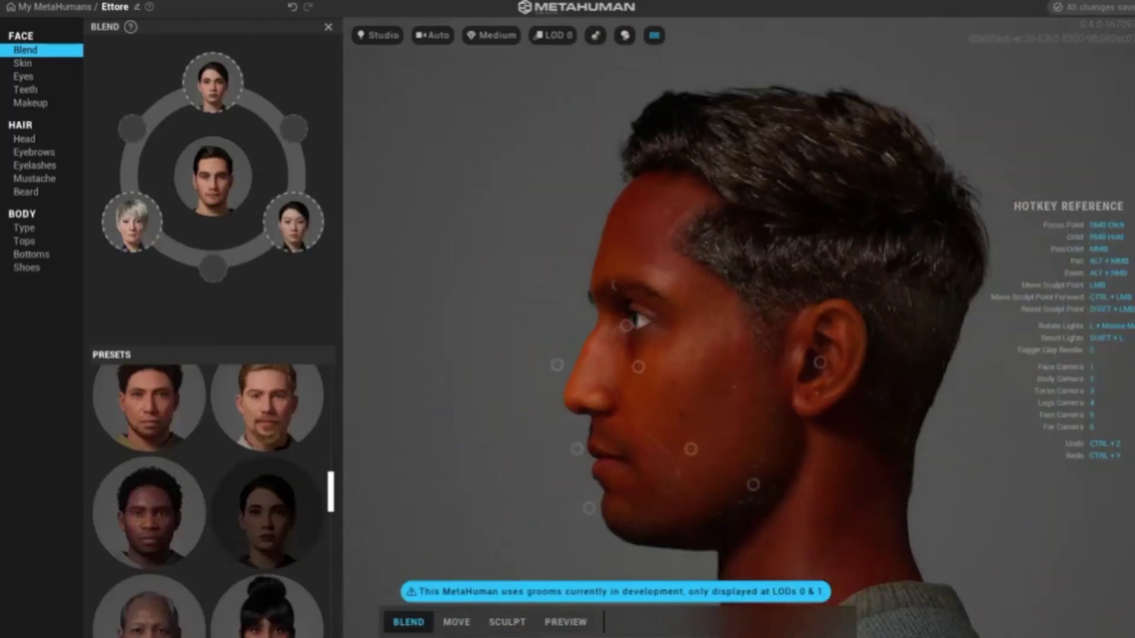
Step: In sculpt mode, reshape the jawline near the chin and the top and back of the ear
{"action": "left_click", "coordinate": [507, 622]}
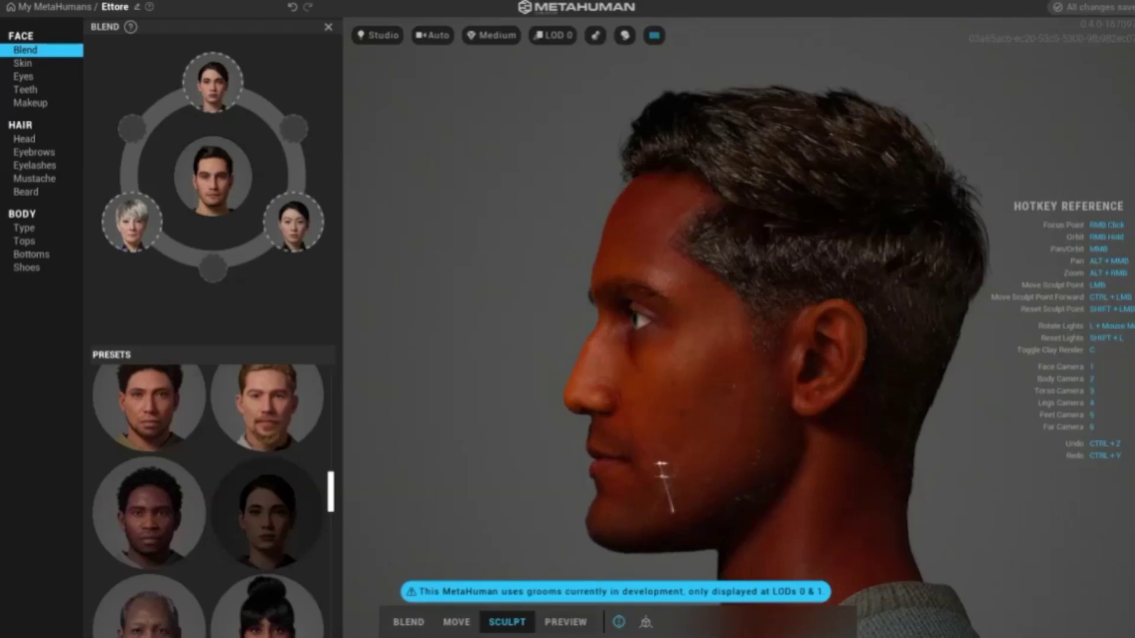
{"action": "left_click_drag", "start_coordinate": [733, 538], "coordinate": [733, 477]}
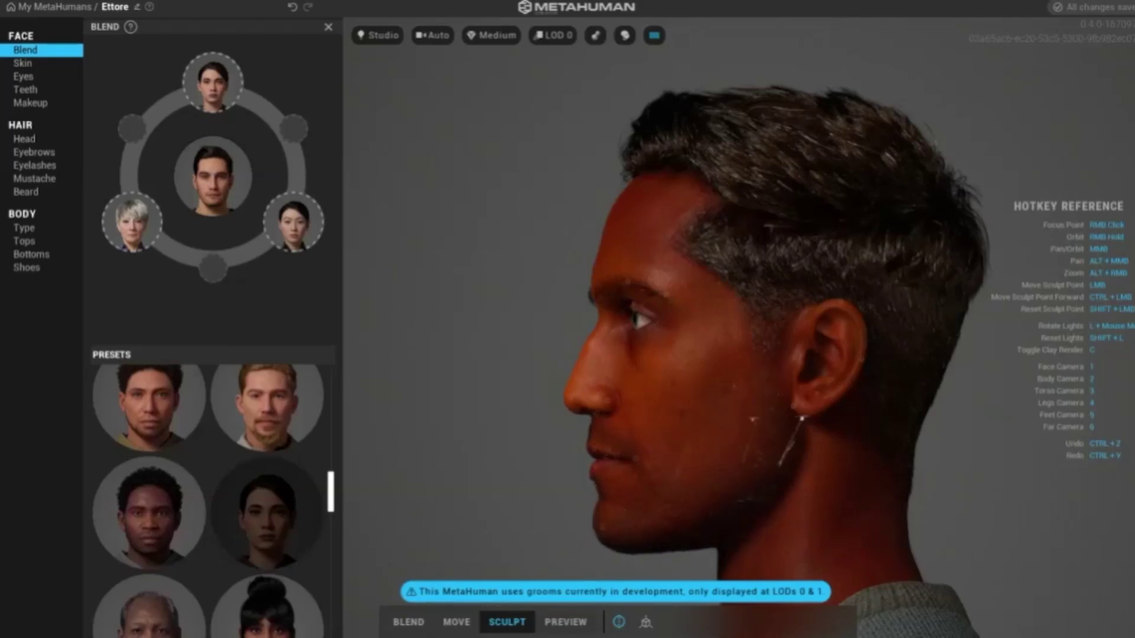
{"action": "left_click_drag", "start_coordinate": [802, 418], "coordinate": [763, 415]}
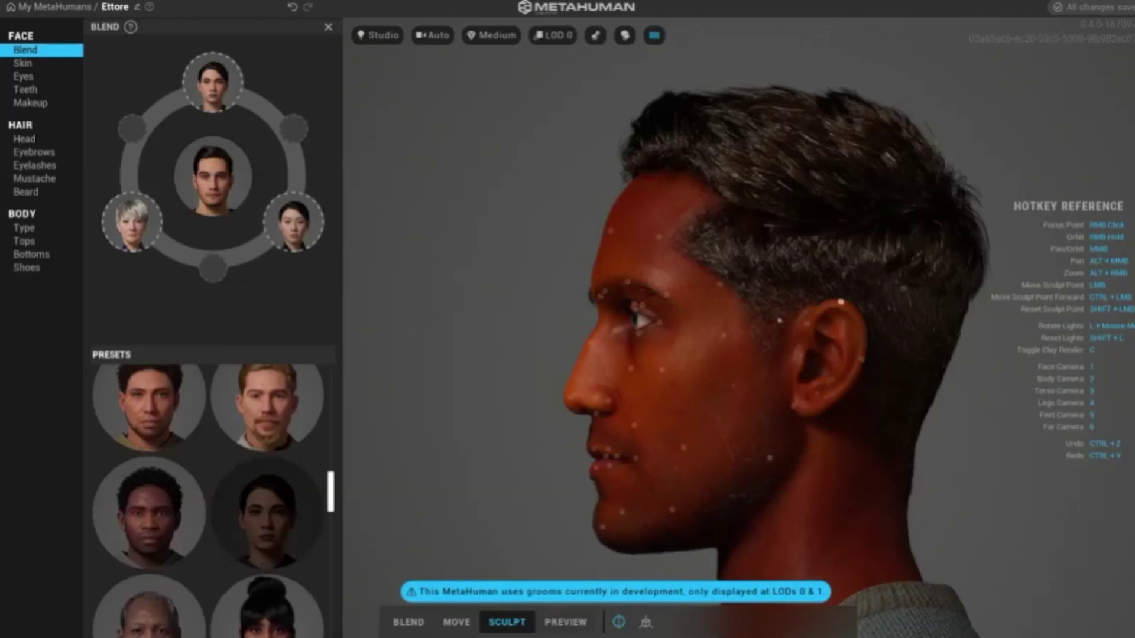
{"action": "mouse_move", "coordinate": [840, 302]}
{"action": "left_mouse_down"}
{"action": "mouse_move", "coordinate": [805, 305]}
{"action": "mouse_move", "coordinate": [823, 265]}
{"action": "left_mouse_up"}
{"action": "left_click_drag", "start_coordinate": [857, 349], "coordinate": [851, 306]}
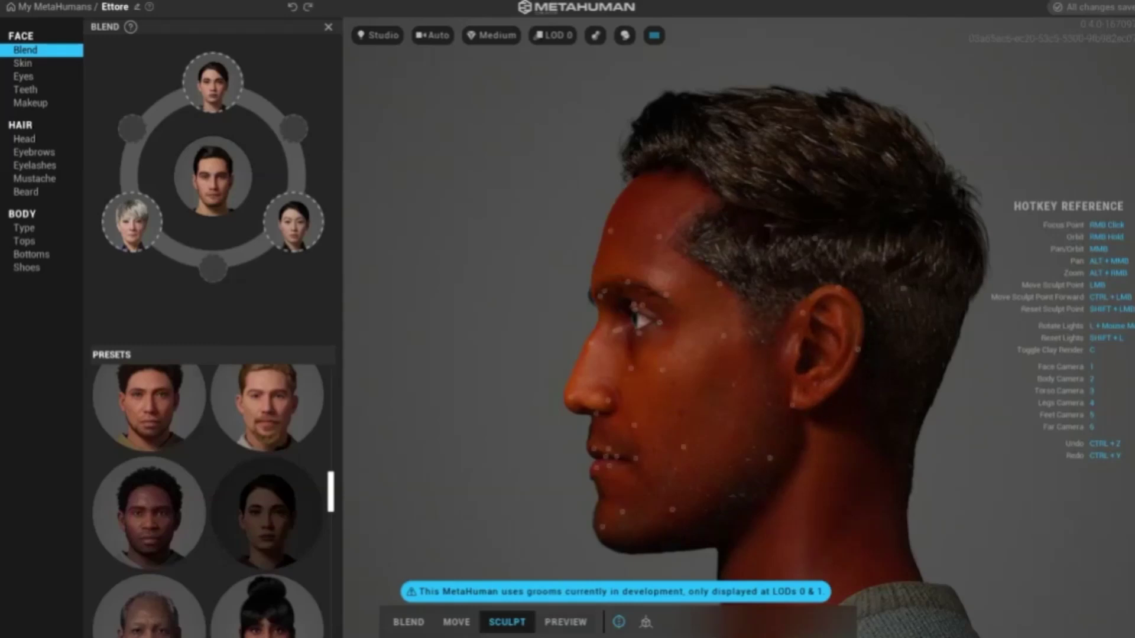
Step: Reshape the nose bridge beside the eye and pull the area under the nose tip down
{"action": "scroll", "coordinate": [739, 325], "scroll_direction": "up", "scroll_amount": 3}
{"action": "left_click_drag", "start_coordinate": [493, 357], "coordinate": [581, 314]}
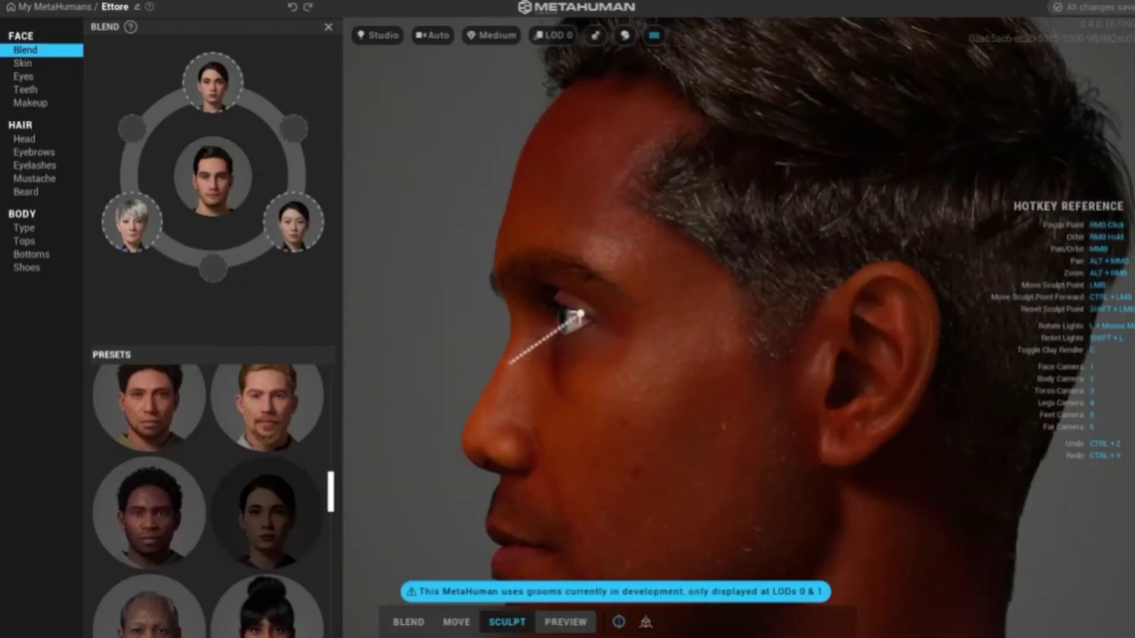
{"action": "left_click_drag", "start_coordinate": [476, 438], "coordinate": [471, 492]}
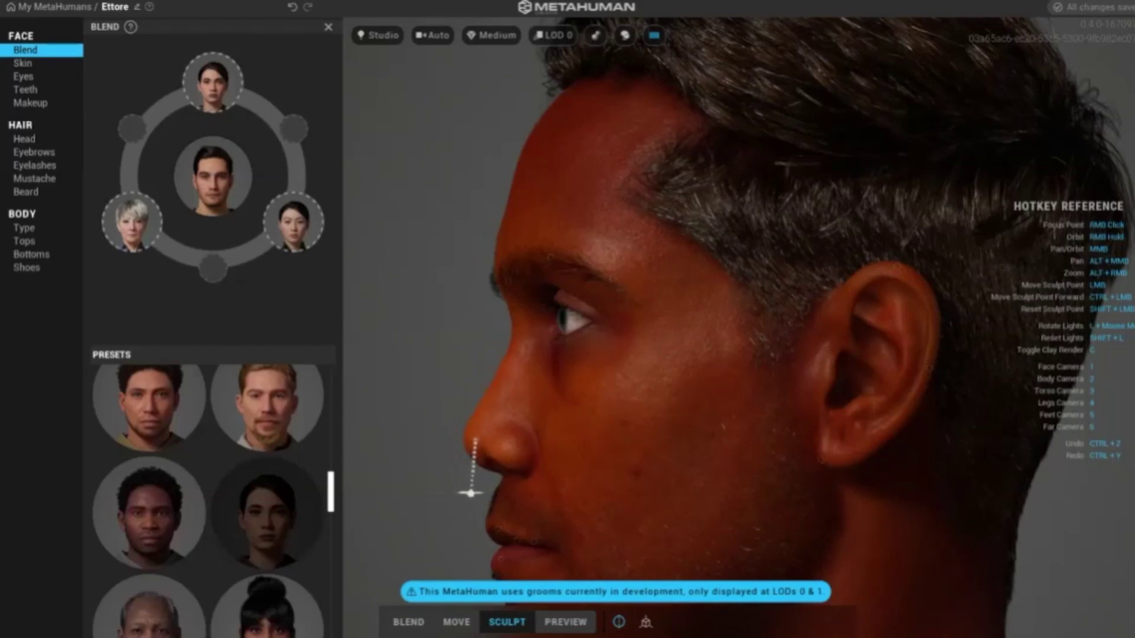
Step: From the front view, lengthen the nose tip, reshape nostrils and under-eyes, lower inner brows, raise forehead
{"action": "key", "text": "1"}
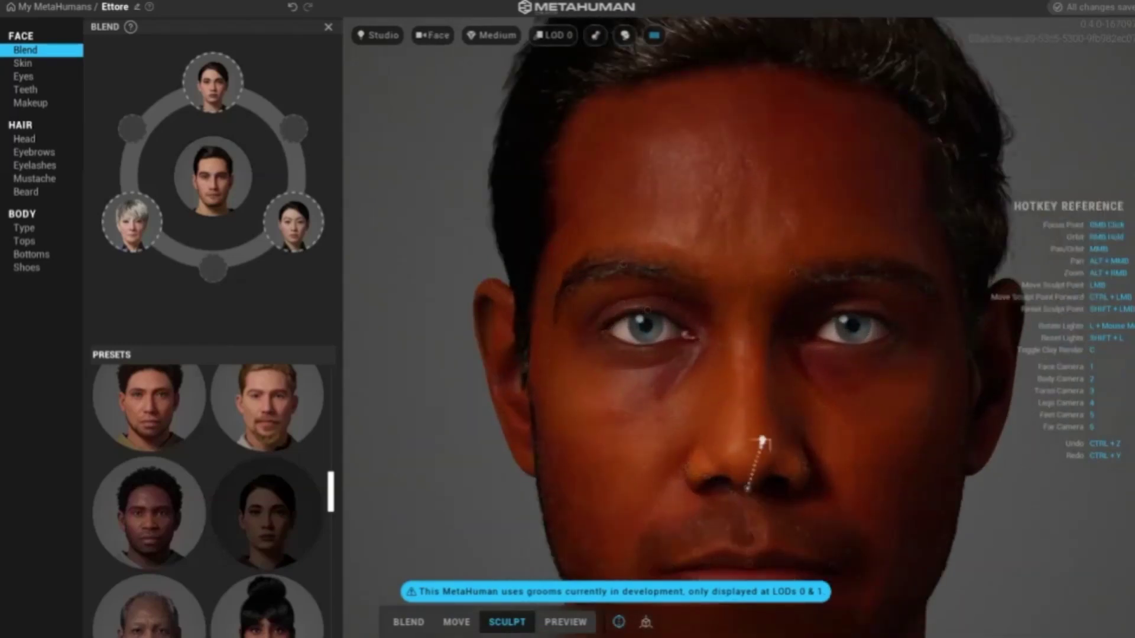
{"action": "left_click_drag", "start_coordinate": [745, 454], "coordinate": [751, 497]}
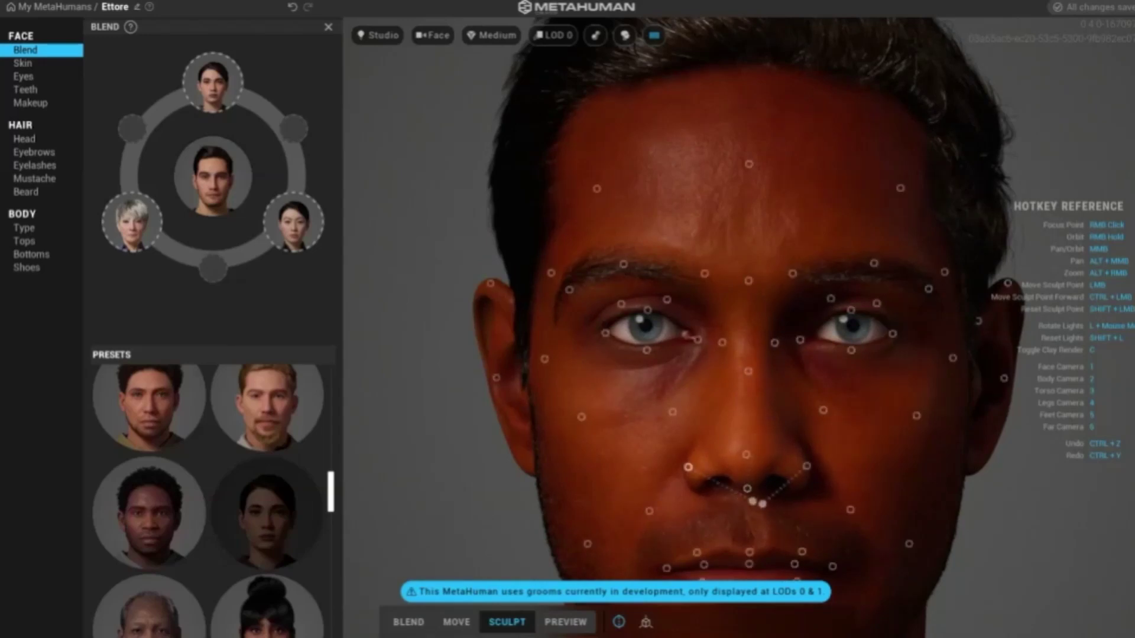
{"action": "mouse_move", "coordinate": [687, 469]}
{"action": "left_mouse_down"}
{"action": "mouse_move", "coordinate": [715, 503]}
{"action": "mouse_move", "coordinate": [618, 482]}
{"action": "mouse_move", "coordinate": [756, 467]}
{"action": "left_mouse_up"}
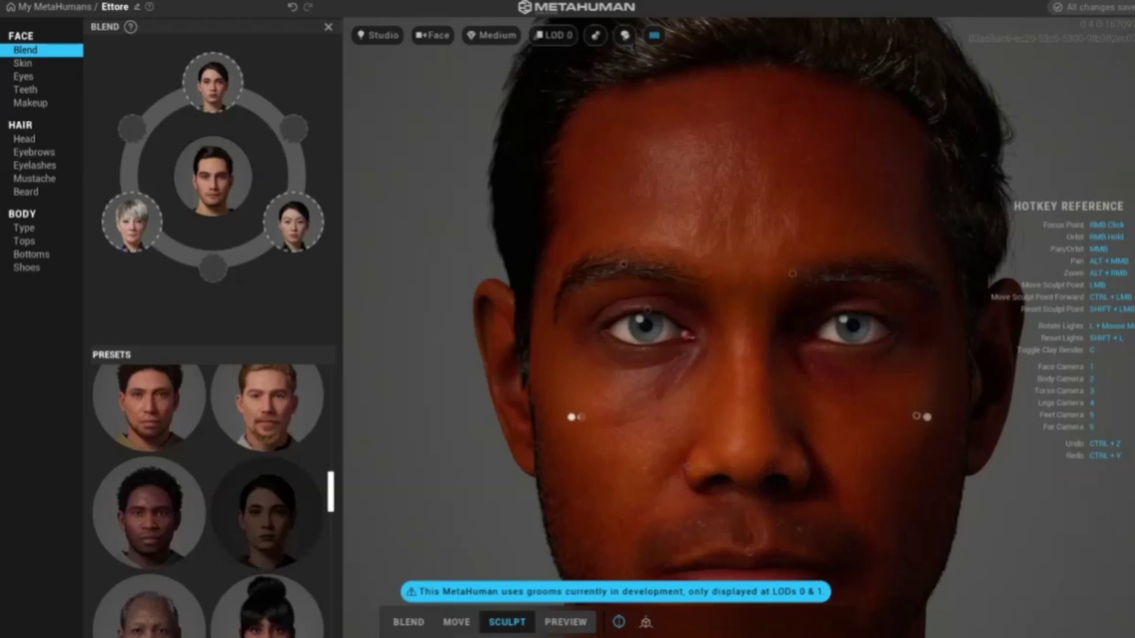
{"action": "left_click_drag", "start_coordinate": [653, 400], "coordinate": [648, 350]}
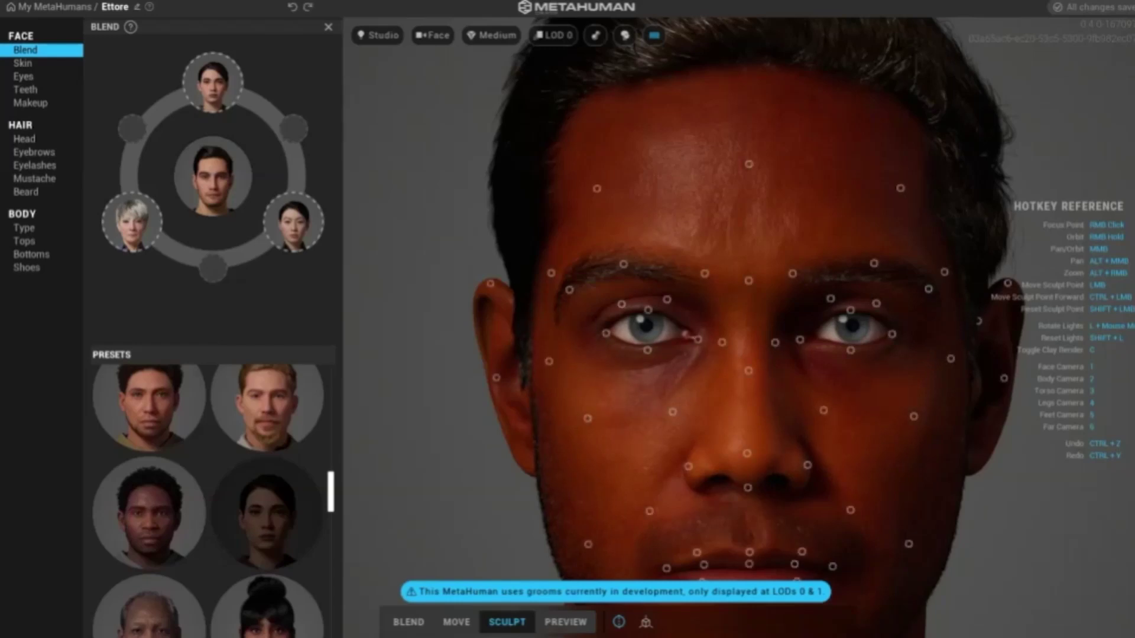
{"action": "mouse_move", "coordinate": [794, 274]}
{"action": "left_mouse_down"}
{"action": "mouse_move", "coordinate": [800, 355]}
{"action": "mouse_move", "coordinate": [760, 356]}
{"action": "mouse_move", "coordinate": [816, 349]}
{"action": "left_mouse_up"}
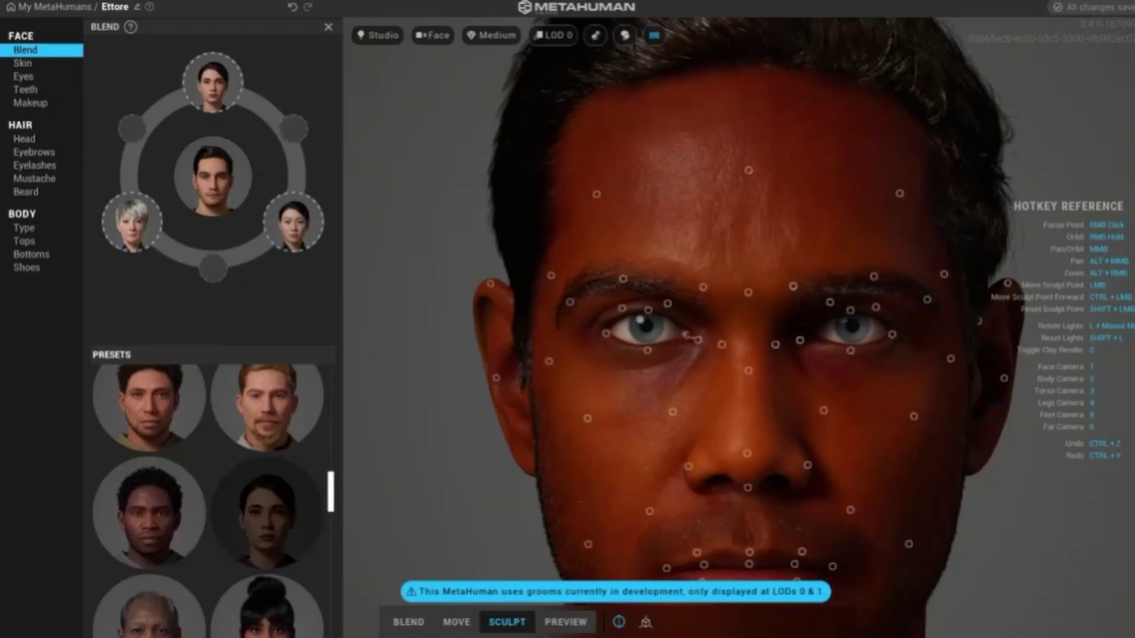
{"action": "left_click_drag", "start_coordinate": [749, 165], "coordinate": [752, 67]}
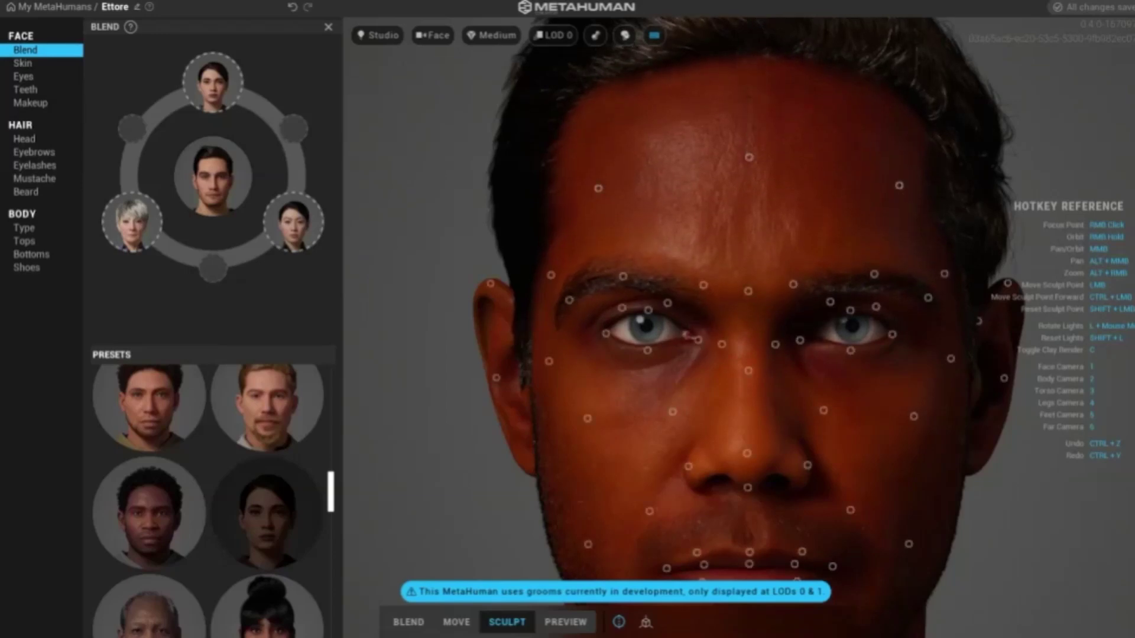
Step: Make the character bald and narrow the ears slightly
{"action": "left_click", "coordinate": [25, 138]}
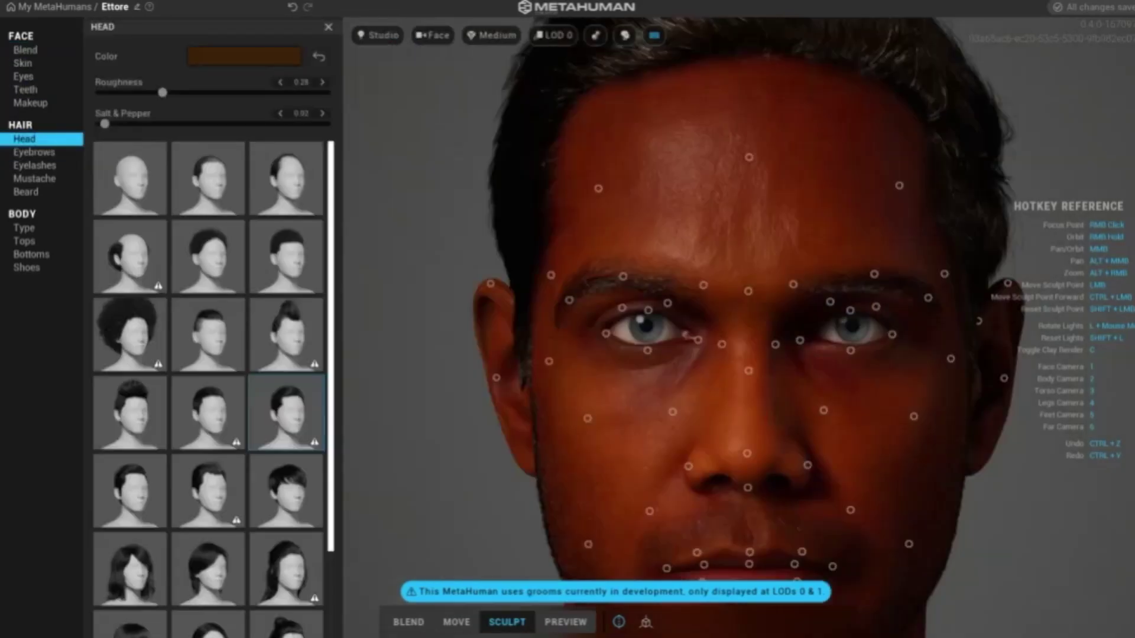
{"action": "left_click", "coordinate": [130, 177]}
{"action": "left_click_drag", "start_coordinate": [976, 337], "coordinate": [974, 317]}
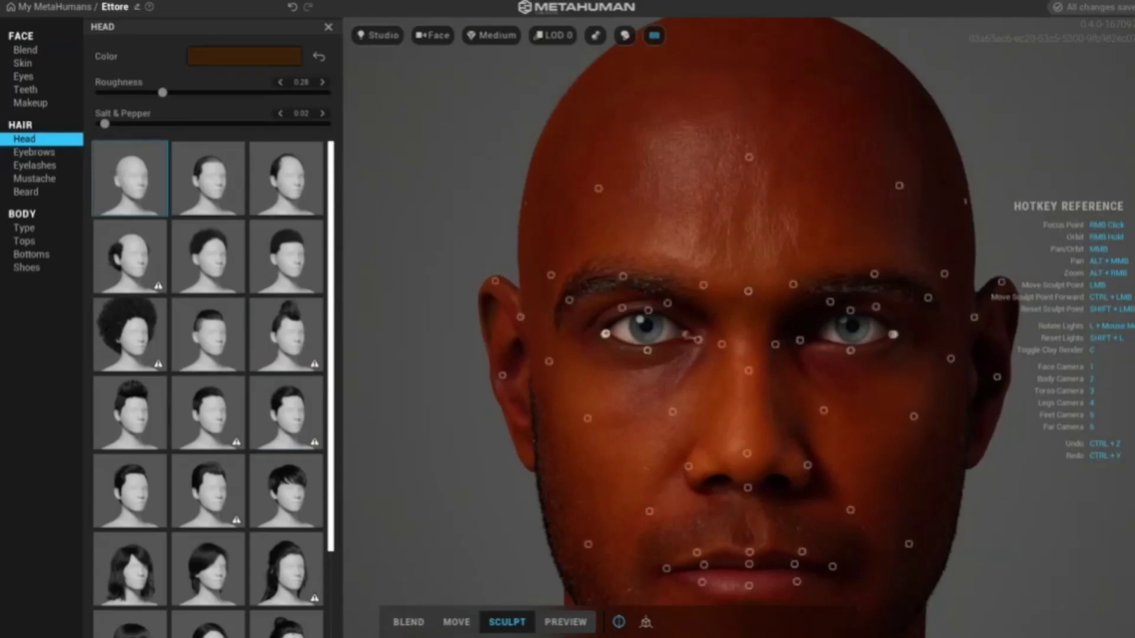
Step: Widen the outer eye corners, lower the inner brows toward the nose, and reshape the cheeks
{"action": "left_click_drag", "start_coordinate": [605, 334], "coordinate": [295, 349]}
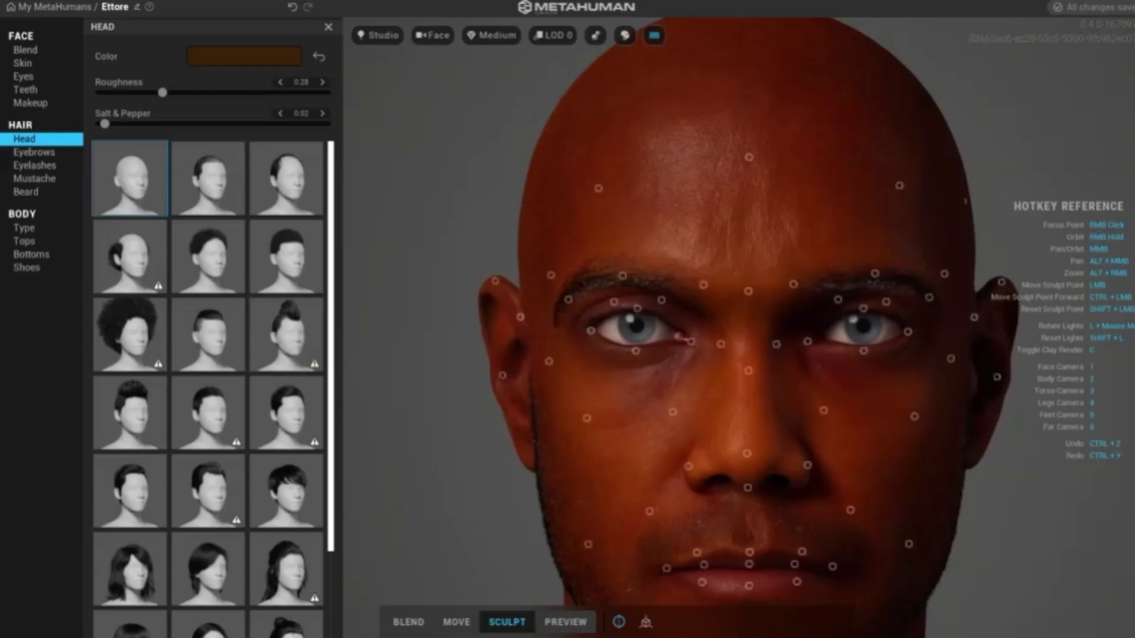
{"action": "left_click_drag", "start_coordinate": [651, 353], "coordinate": [651, 349]}
{"action": "left_click_drag", "start_coordinate": [662, 300], "coordinate": [712, 298]}
{"action": "left_click_drag", "start_coordinate": [860, 398], "coordinate": [874, 378]}
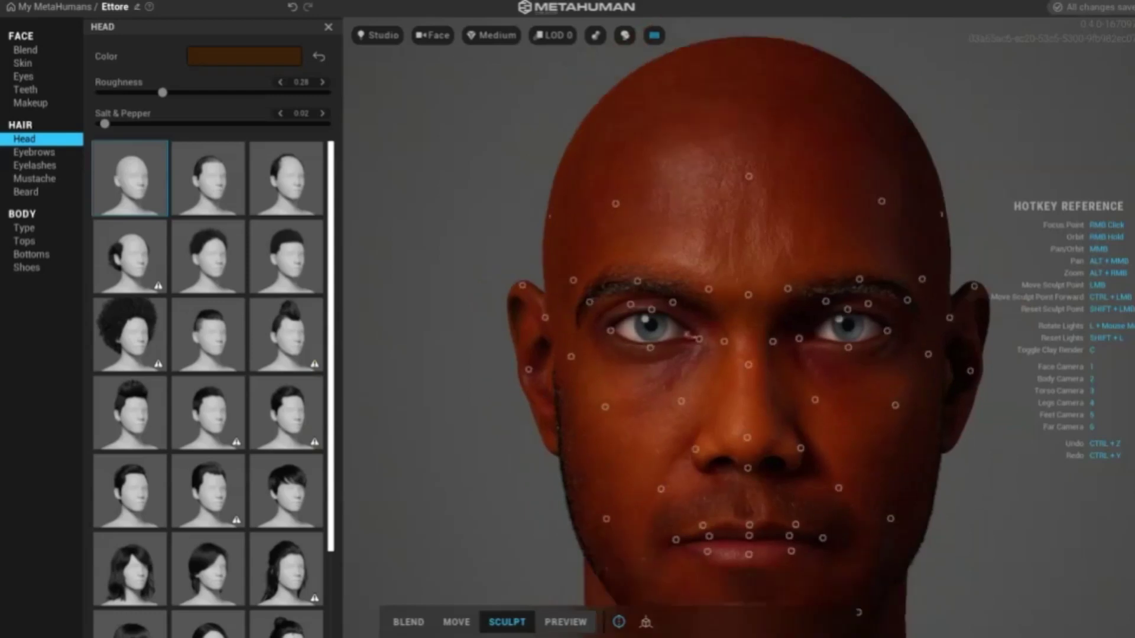
{"action": "left_click", "coordinate": [457, 621]}
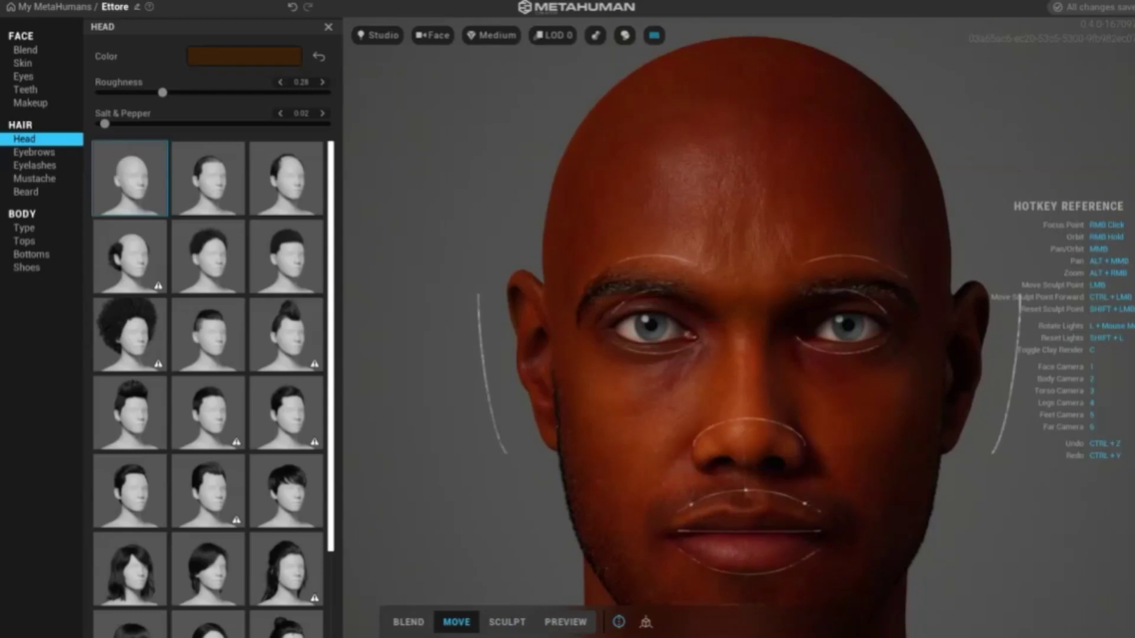
Step: Zoom out, switch to blend mode and blend the jaw shape inward
{"action": "scroll", "coordinate": [747, 549], "scroll_direction": "down", "scroll_amount": 2}
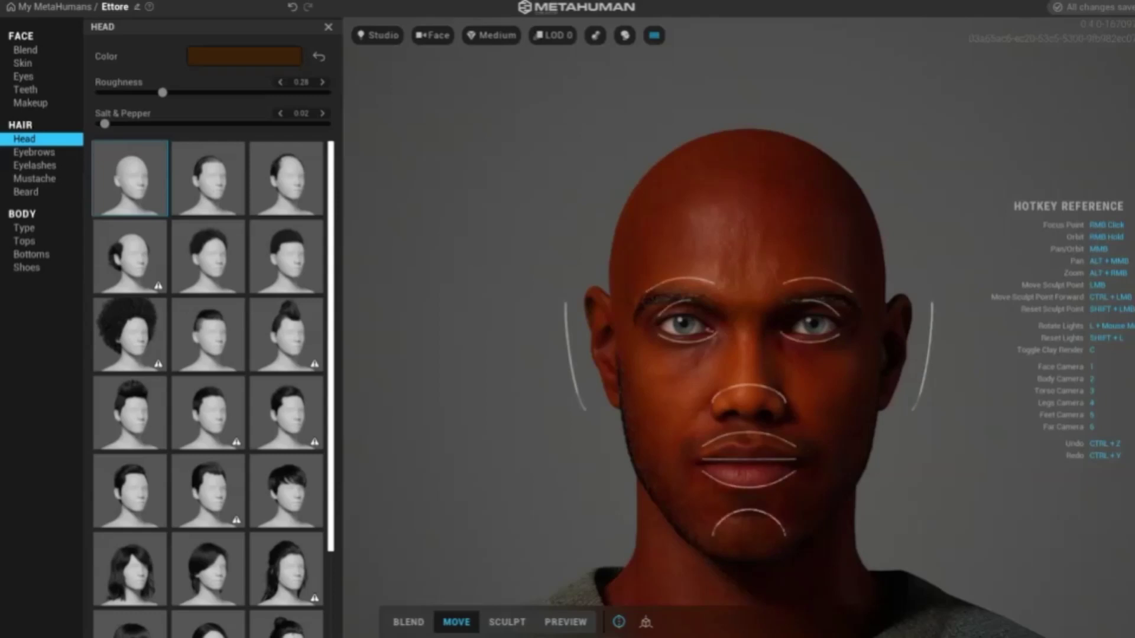
{"action": "left_click", "coordinate": [407, 622]}
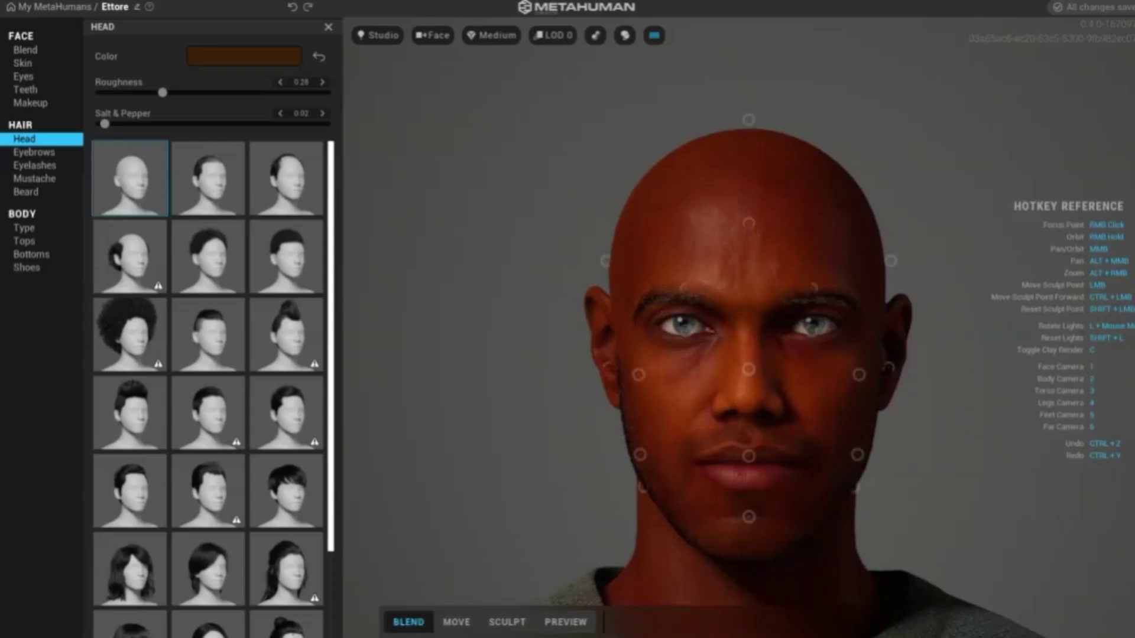
{"action": "left_click_drag", "start_coordinate": [857, 455], "coordinate": [769, 455]}
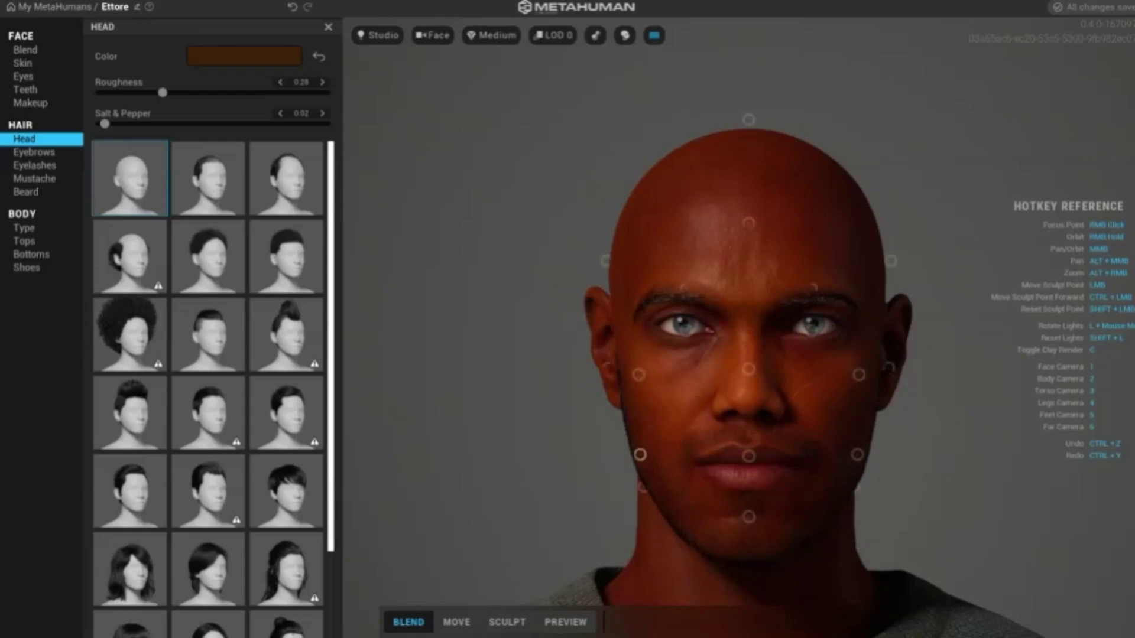
Step: Blend the cheek and crown, then set skin Texture and Roughness to 0 with a slight contrast tweak
{"action": "left_click_drag", "start_coordinate": [640, 455], "coordinate": [676, 456]}
{"action": "left_click_drag", "start_coordinate": [748, 120], "coordinate": [749, 101]}
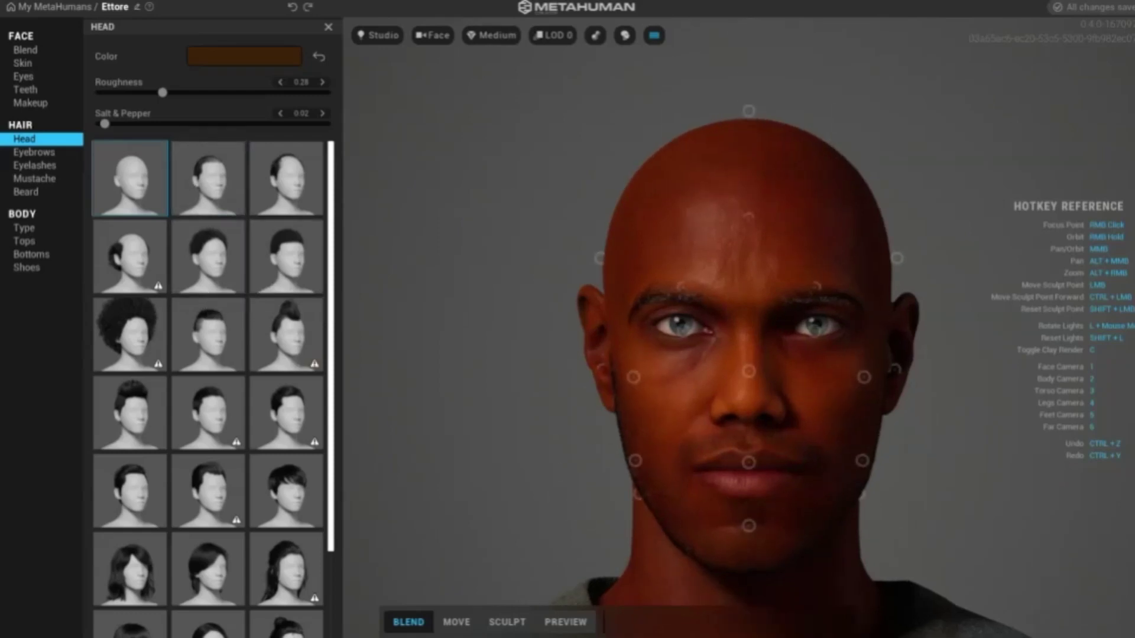
{"action": "left_click", "coordinate": [23, 63]}
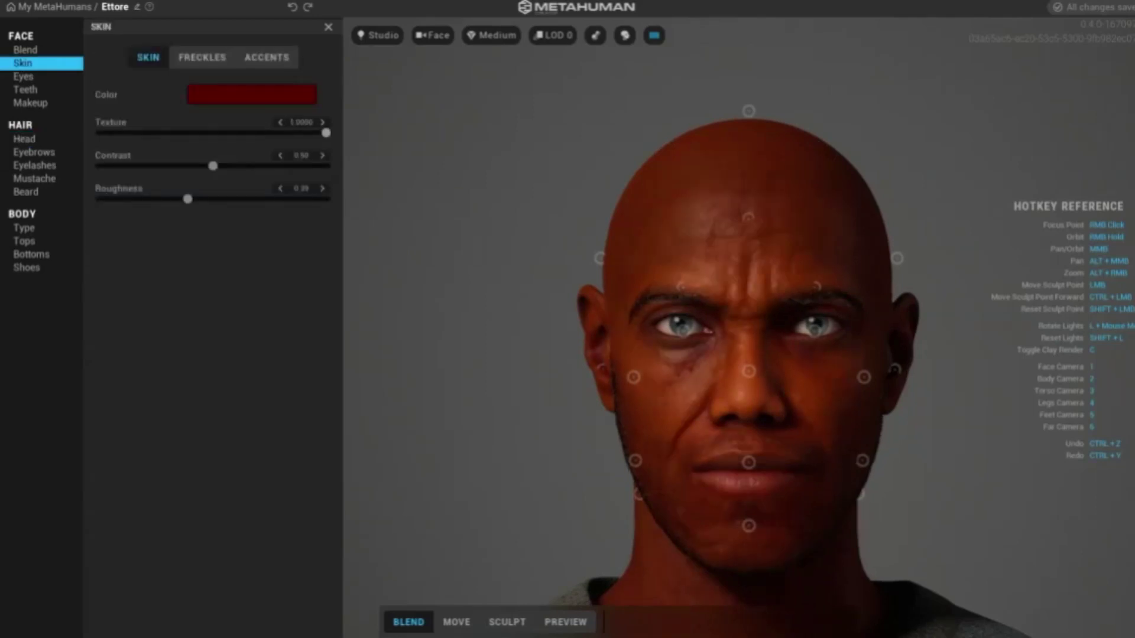
{"action": "left_click_drag", "start_coordinate": [314, 133], "coordinate": [99, 133]}
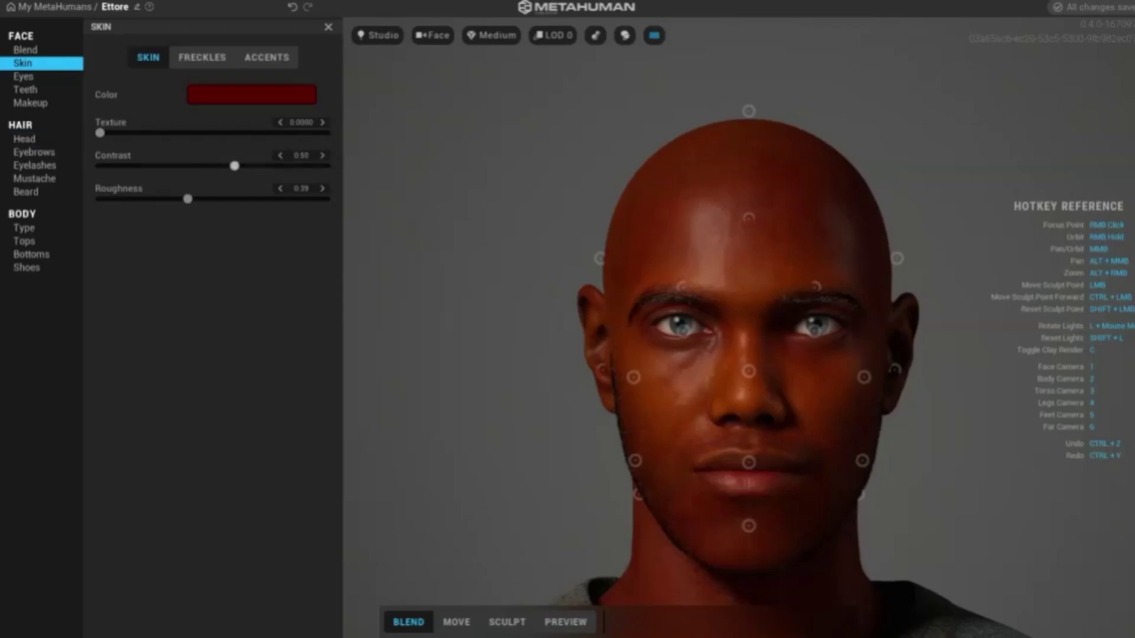
{"action": "mouse_move", "coordinate": [234, 166]}
{"action": "left_mouse_down"}
{"action": "mouse_move", "coordinate": [99, 166]}
{"action": "mouse_move", "coordinate": [231, 167]}
{"action": "left_mouse_up"}
{"action": "scroll", "coordinate": [748, 325], "scroll_direction": "up", "scroll_amount": 3}
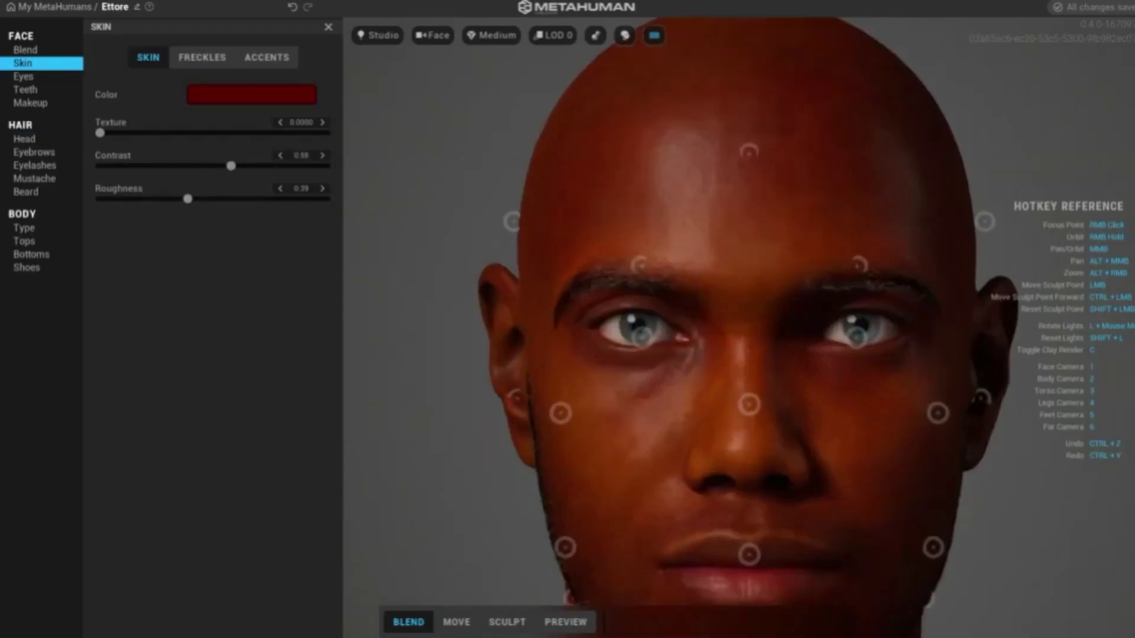
{"action": "left_click_drag", "start_coordinate": [188, 199], "coordinate": [99, 199]}
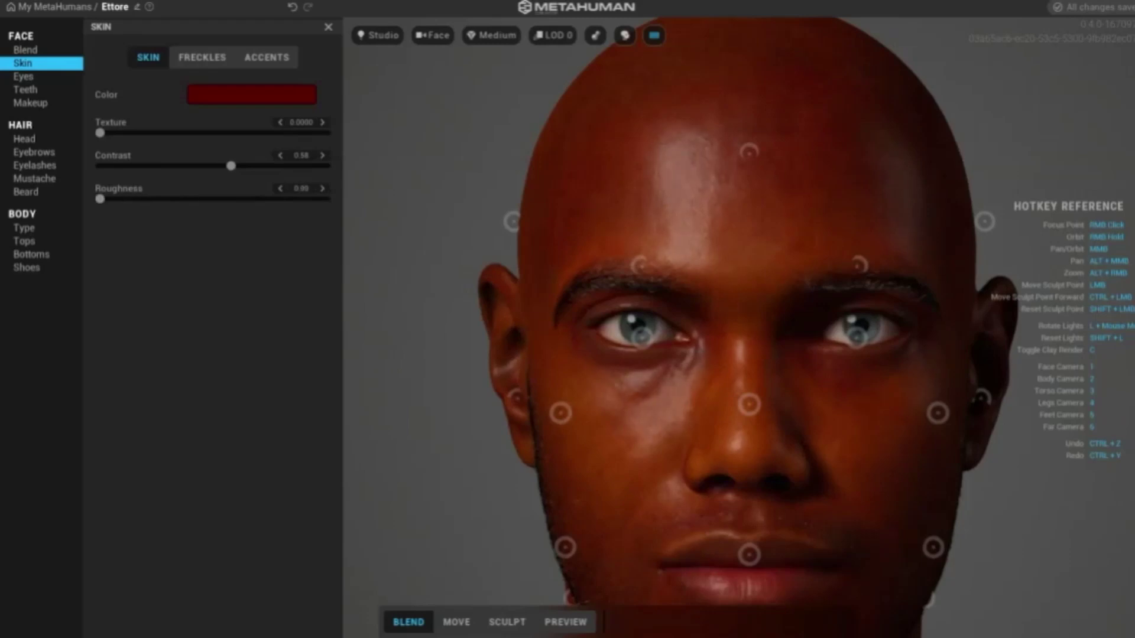
Step: Review the skin Freckles and Accents options for subtle freckles and forehead redness
{"action": "left_click", "coordinate": [202, 57]}
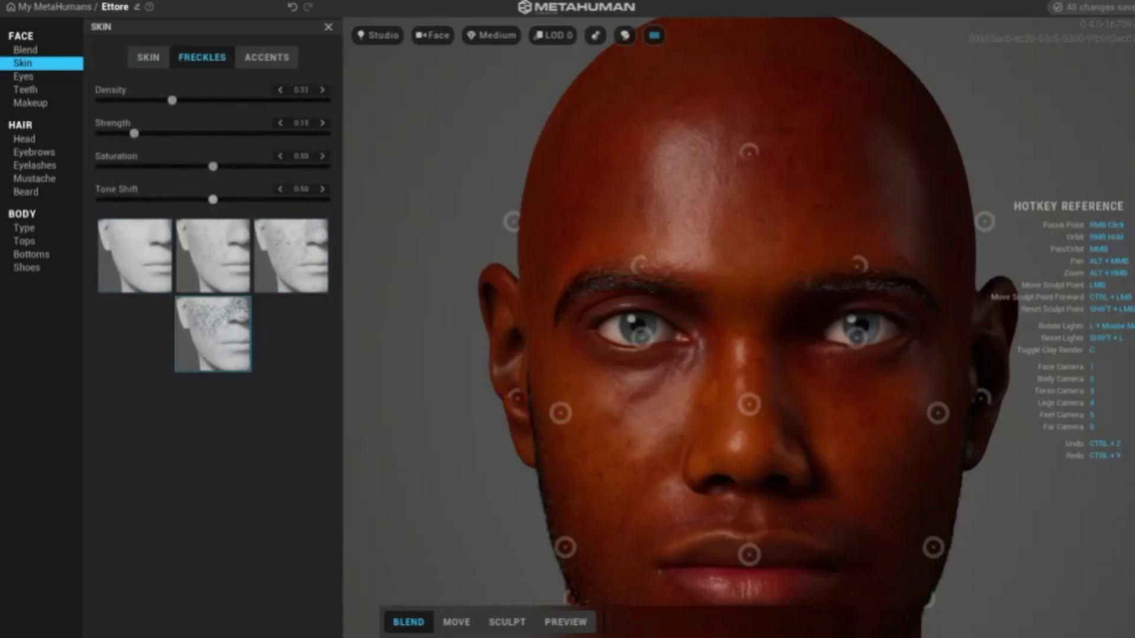
{"action": "left_click", "coordinate": [266, 58]}
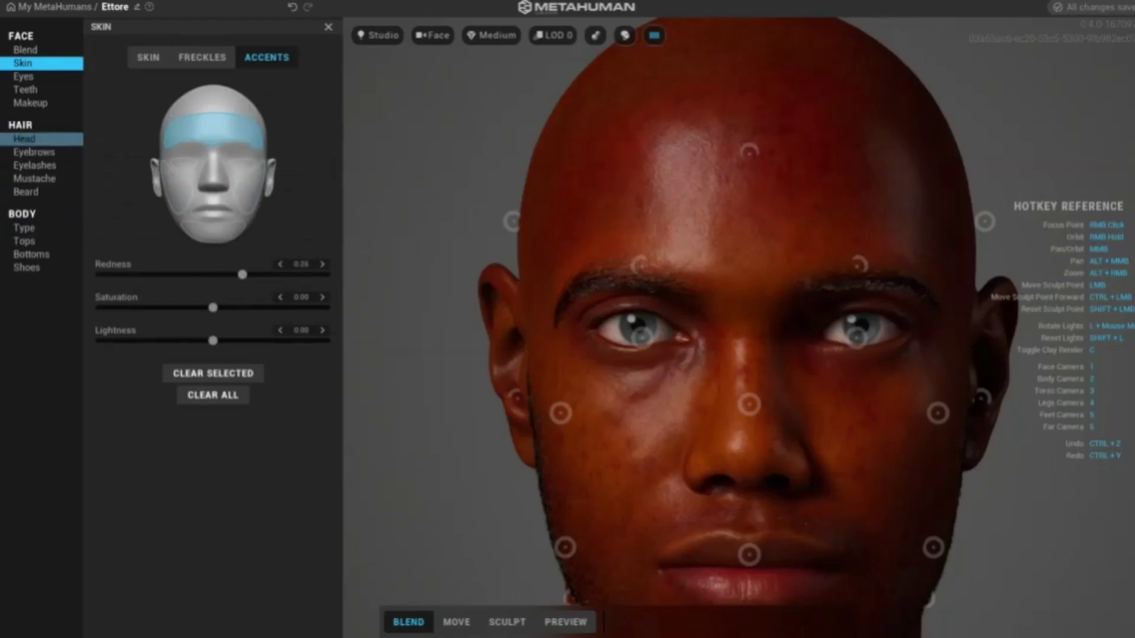
{"action": "left_click", "coordinate": [24, 139]}
{"action": "scroll", "coordinate": [293, 236], "scroll_direction": "down", "scroll_amount": 5}
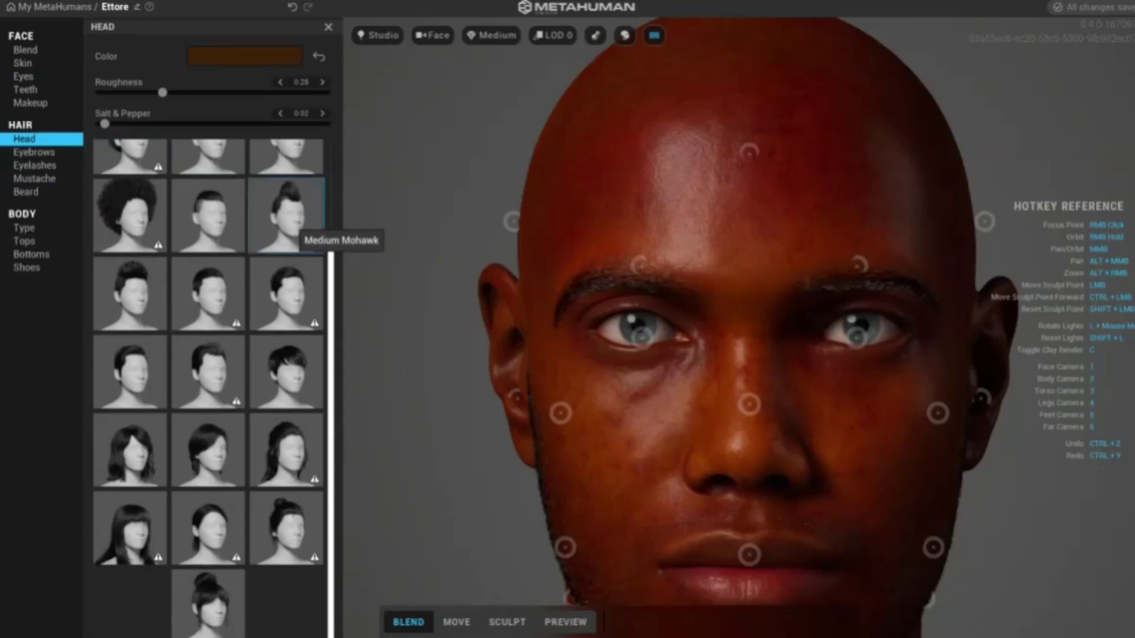
Step: Apply the Medium Mohawk in light beige with salt-and-pepper 0.51 and roughness 0.13
{"action": "left_click", "coordinate": [293, 231]}
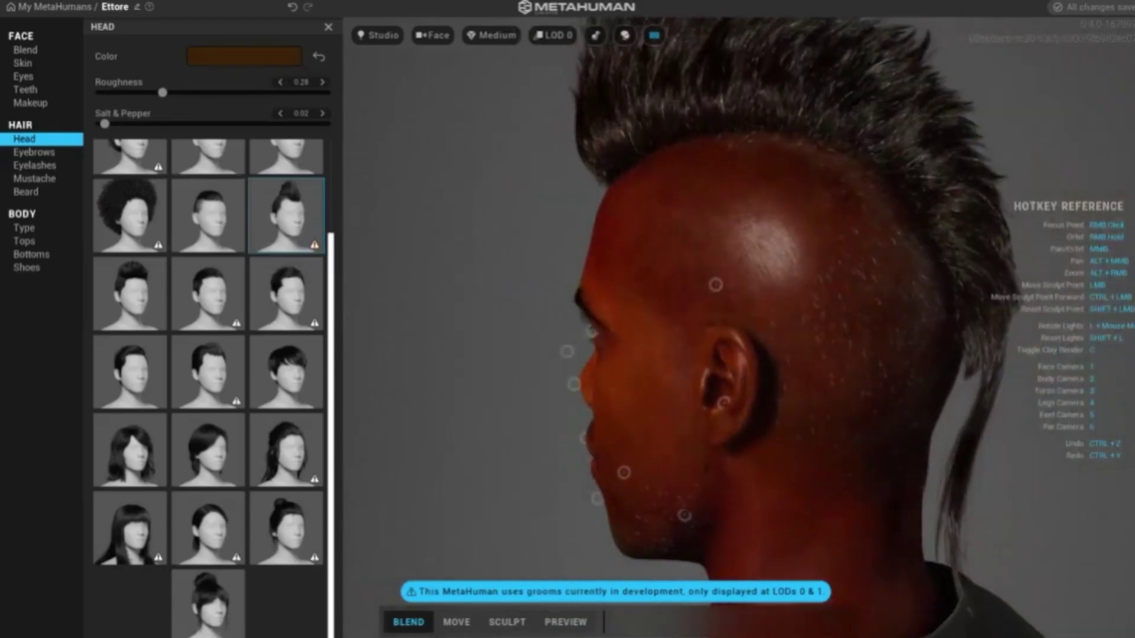
{"action": "left_click", "coordinate": [243, 57]}
{"action": "left_click_drag", "start_coordinate": [294, 106], "coordinate": [251, 77]}
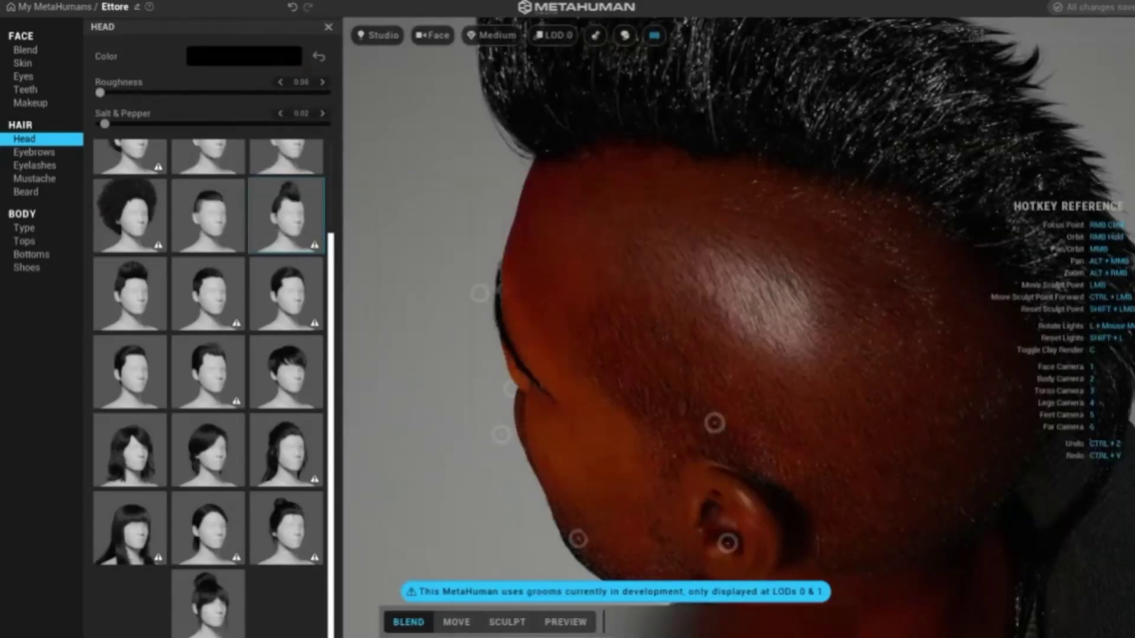
{"action": "mouse_move", "coordinate": [105, 124]}
{"action": "left_mouse_down"}
{"action": "mouse_move", "coordinate": [284, 123]}
{"action": "mouse_move", "coordinate": [139, 124]}
{"action": "mouse_move", "coordinate": [215, 124]}
{"action": "left_mouse_up"}
{"action": "left_click", "coordinate": [244, 56]}
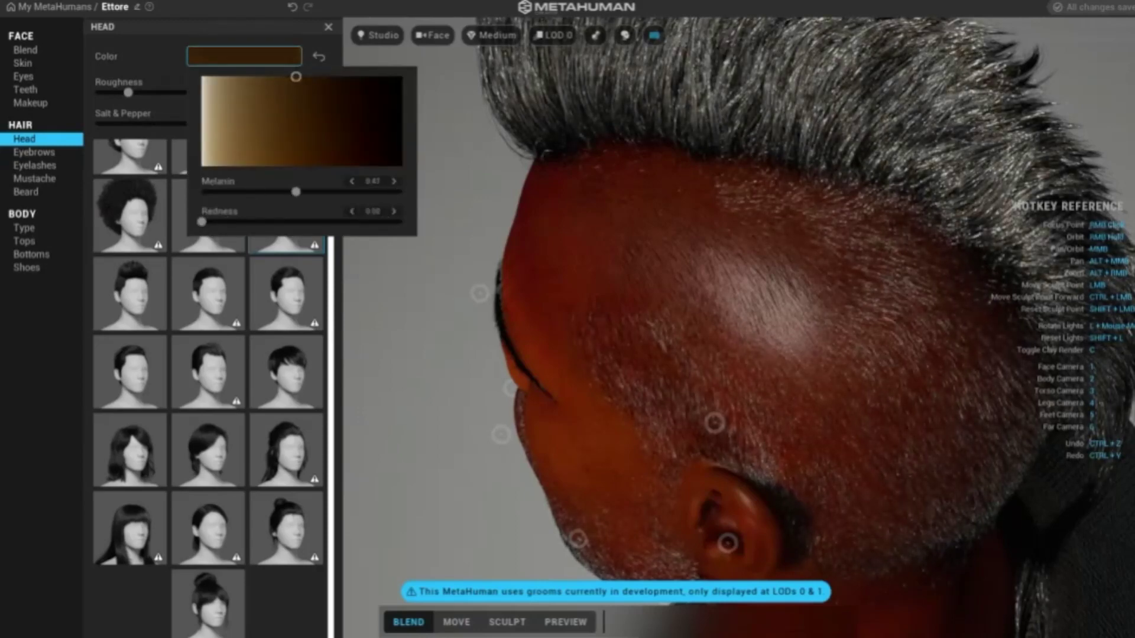
{"action": "mouse_move", "coordinate": [370, 127]}
{"action": "left_mouse_down"}
{"action": "mouse_move", "coordinate": [205, 77]}
{"action": "mouse_move", "coordinate": [245, 77]}
{"action": "left_mouse_up"}
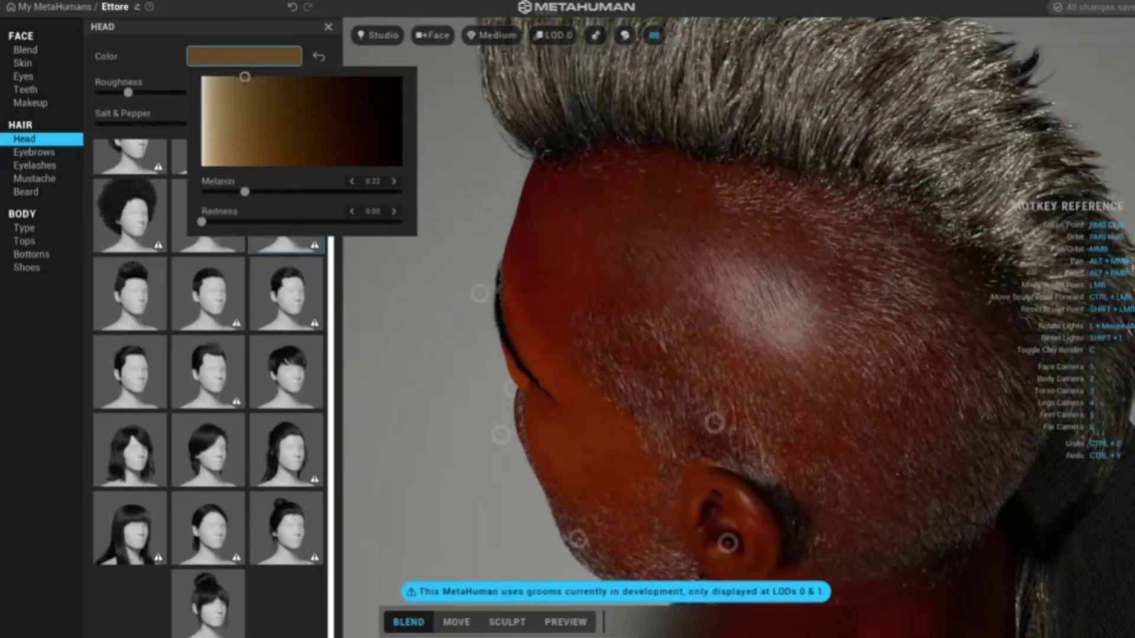
{"action": "key", "text": "Escape"}
{"action": "key", "text": "1"}
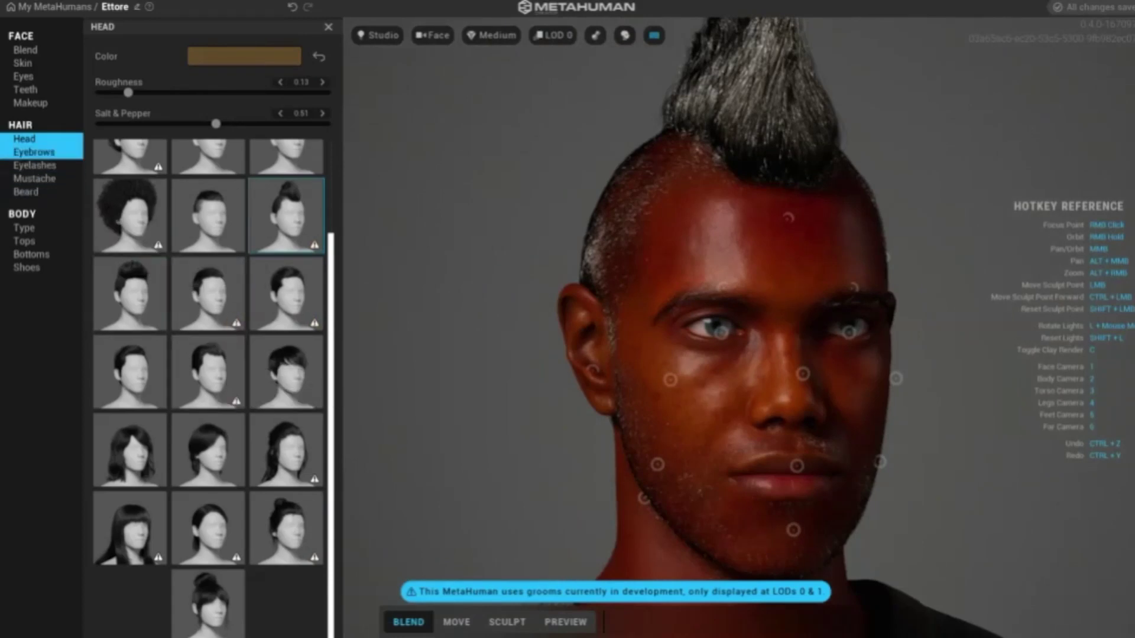
{"action": "left_click", "coordinate": [34, 152]}
Step: Try long wavy goatee, light stubble and chin strap goatee beards, ending on the chin strap
{"action": "left_click", "coordinate": [34, 179]}
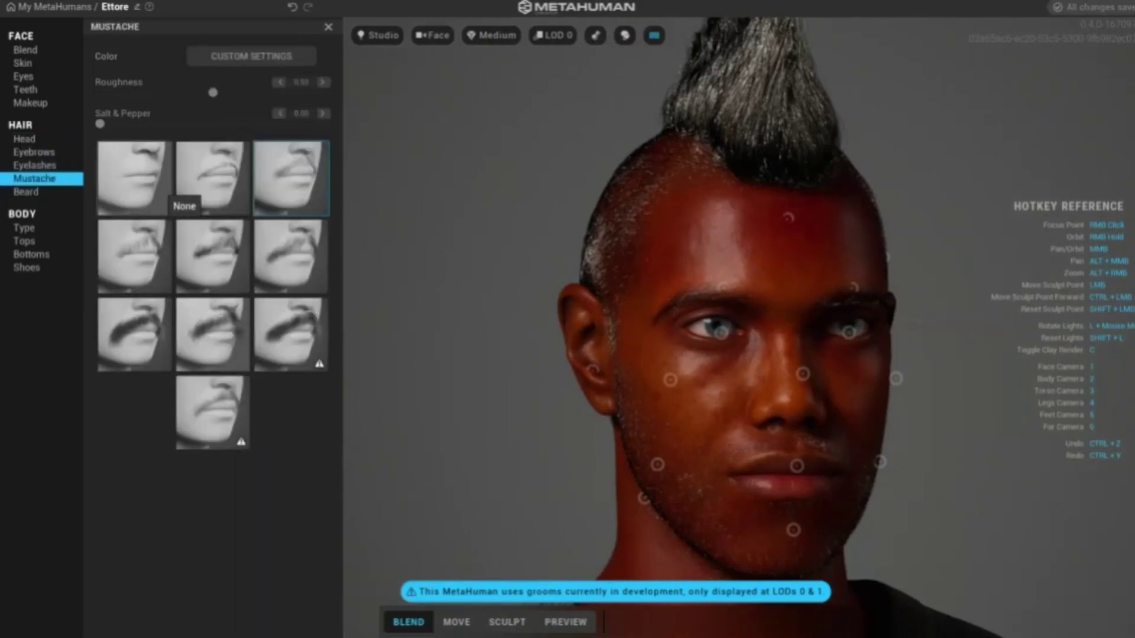
{"action": "left_click", "coordinate": [26, 192]}
{"action": "left_click", "coordinate": [293, 257]}
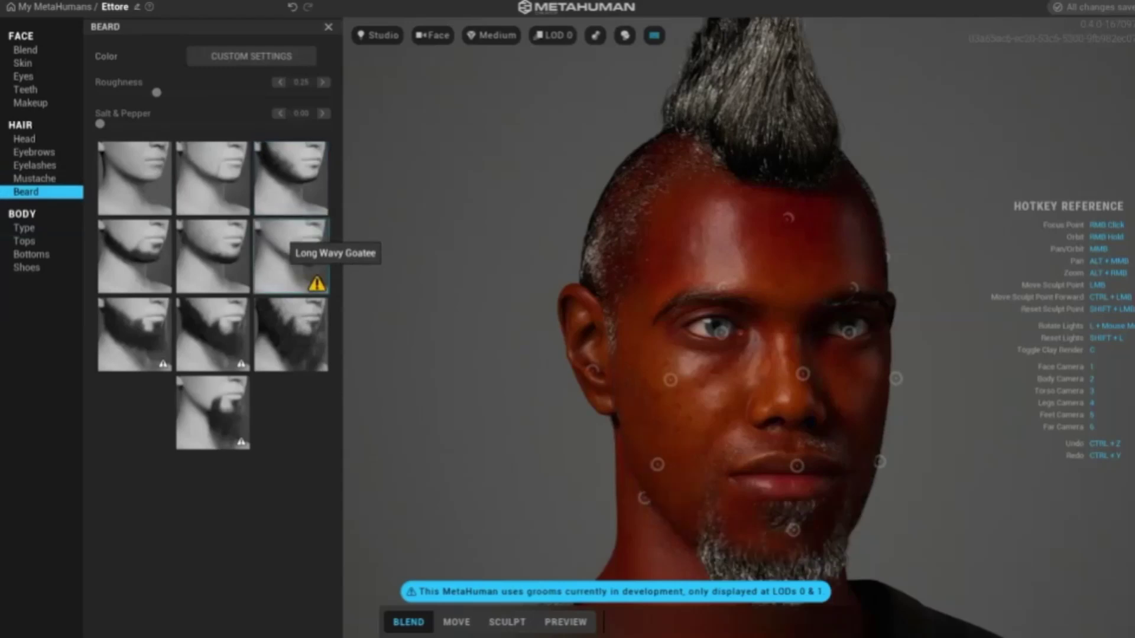
{"action": "left_click", "coordinate": [312, 170]}
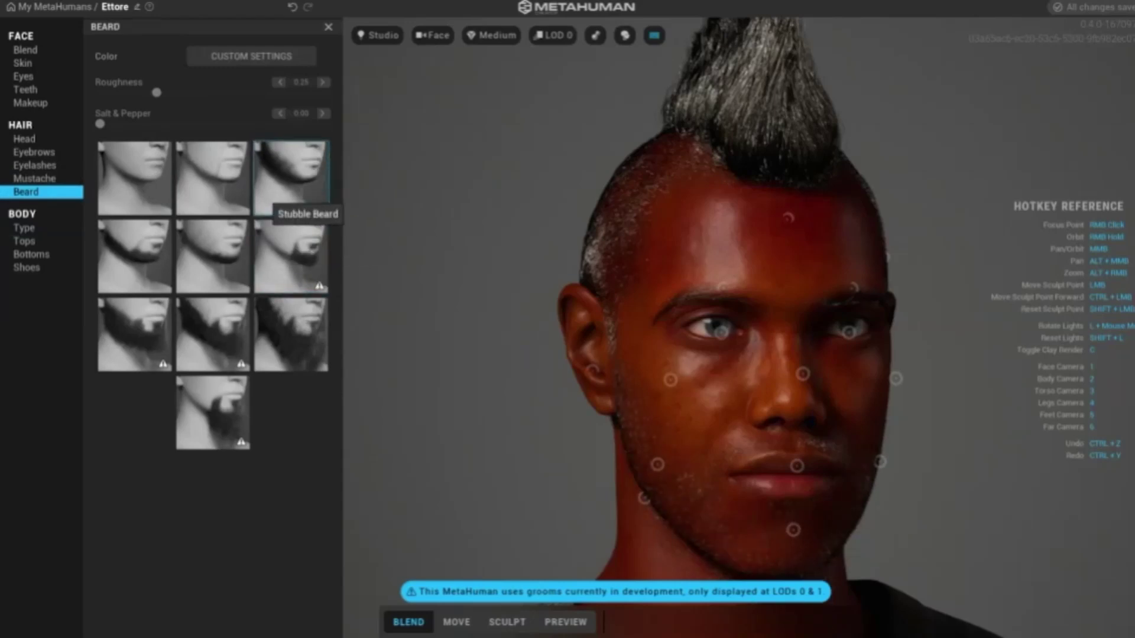
{"action": "left_click", "coordinate": [134, 255]}
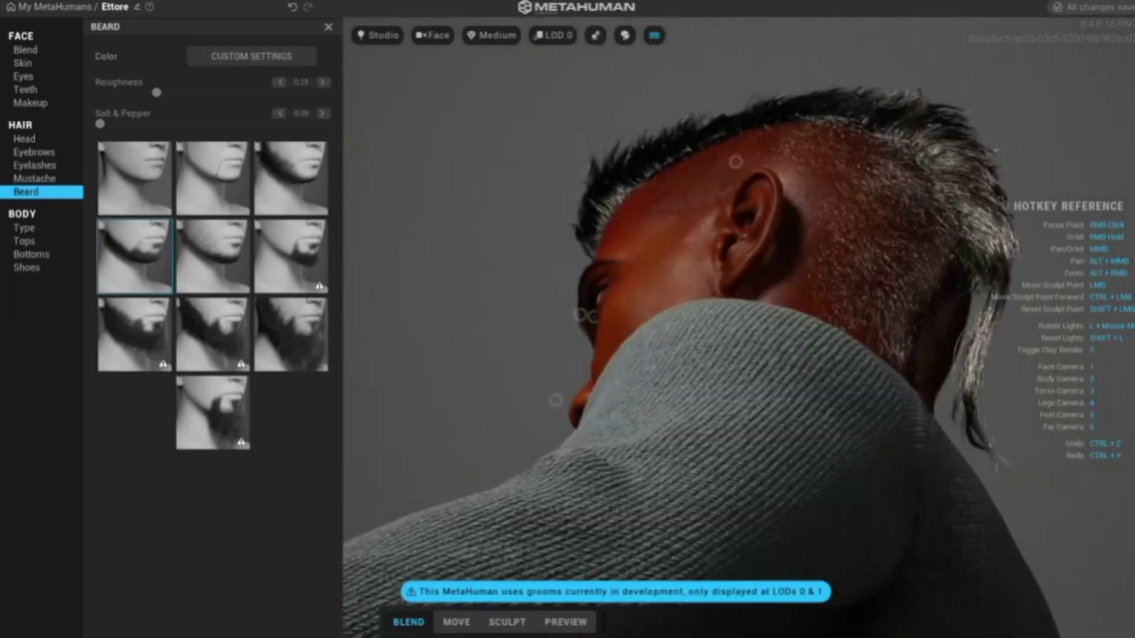
{"action": "right_click_drag", "start_coordinate": [543, 344], "coordinate": [650, 343]}
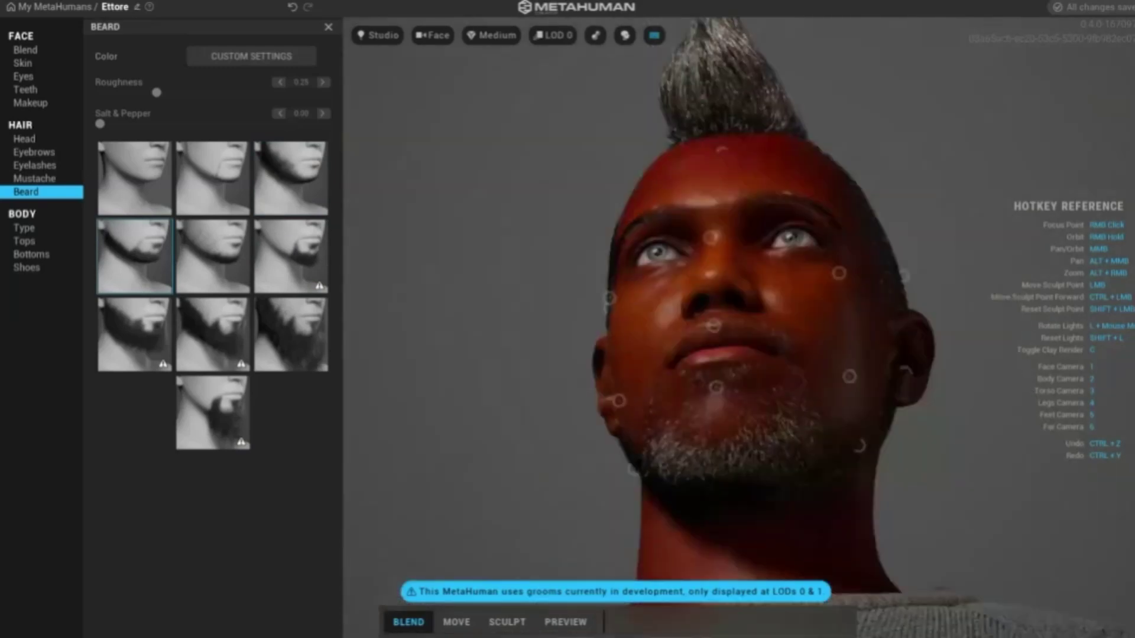
{"action": "scroll", "coordinate": [710, 325], "scroll_direction": "up", "scroll_amount": 3}
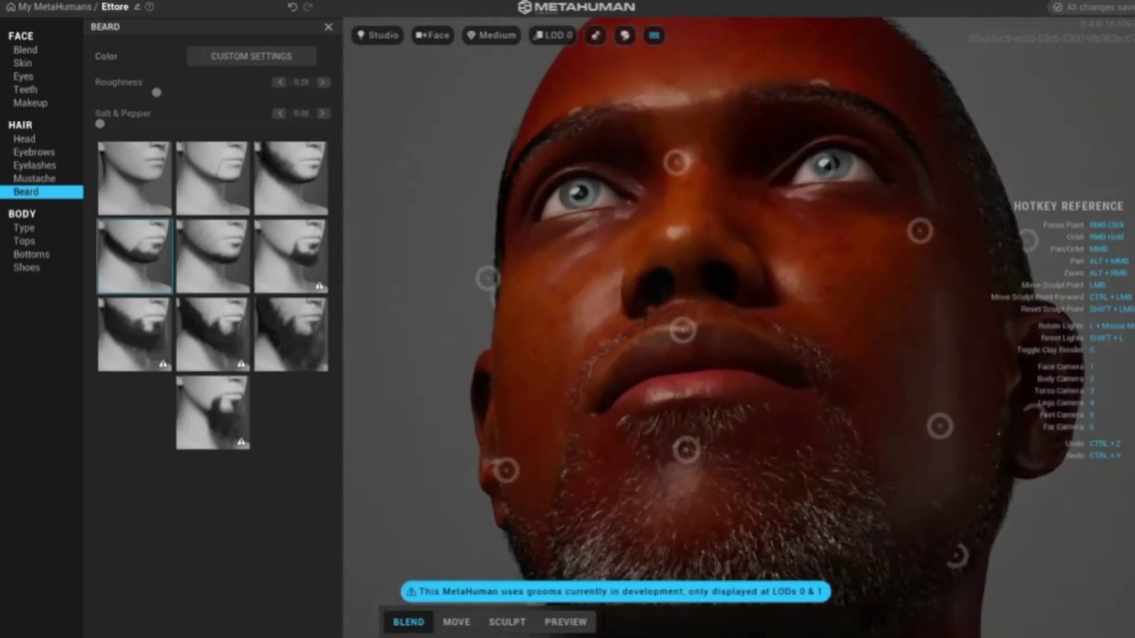
Step: Try several mustaches, including Long Messy and Short Full, settling on the short stubble groom
{"action": "left_click", "coordinate": [34, 178]}
{"action": "left_click", "coordinate": [290, 331]}
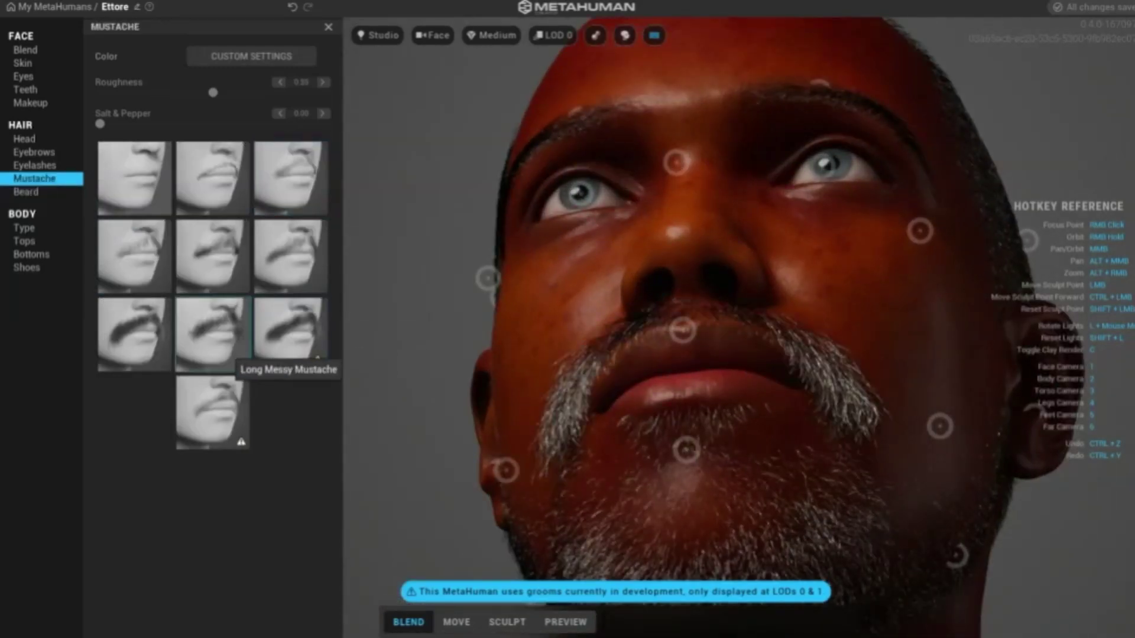
{"action": "left_click", "coordinate": [213, 334]}
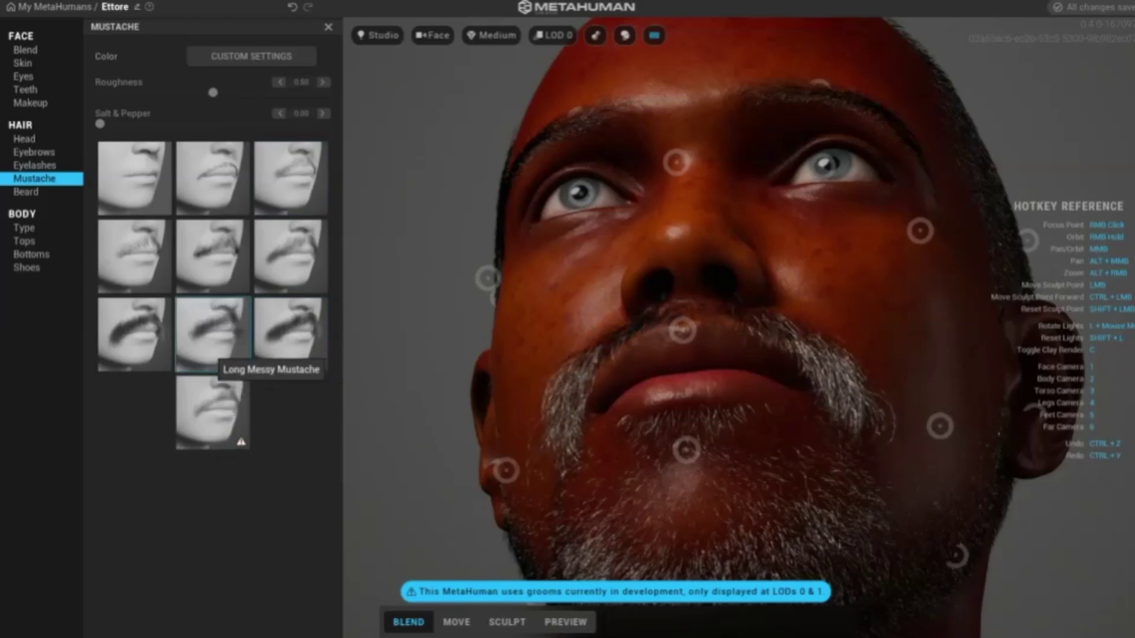
{"action": "left_click", "coordinate": [213, 413]}
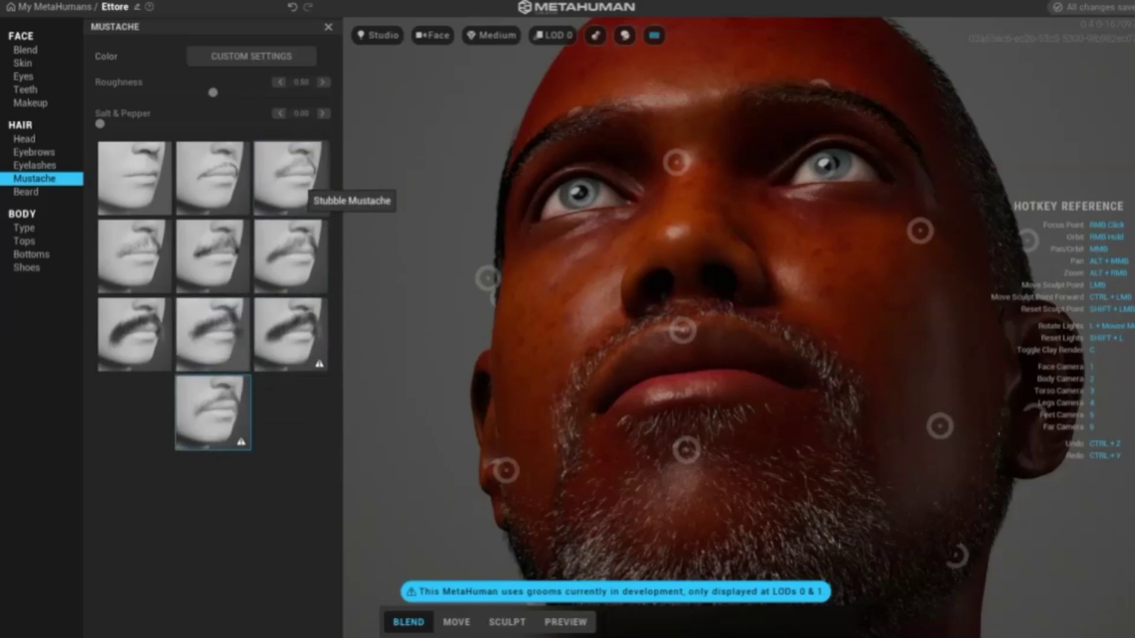
{"action": "left_click", "coordinate": [295, 189]}
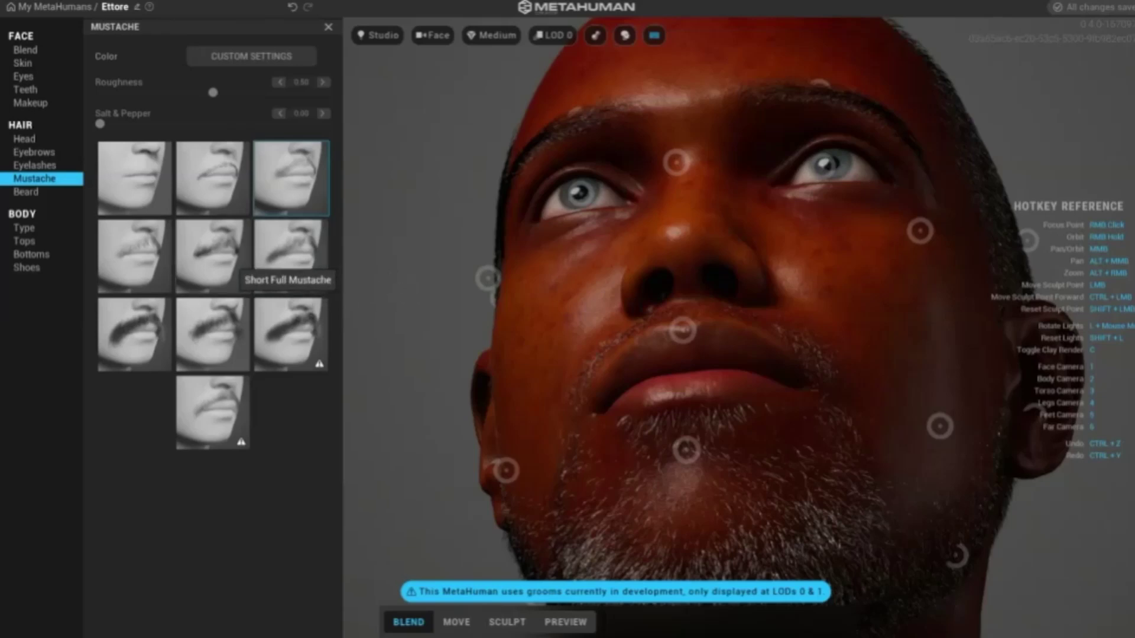
{"action": "left_click", "coordinate": [291, 254]}
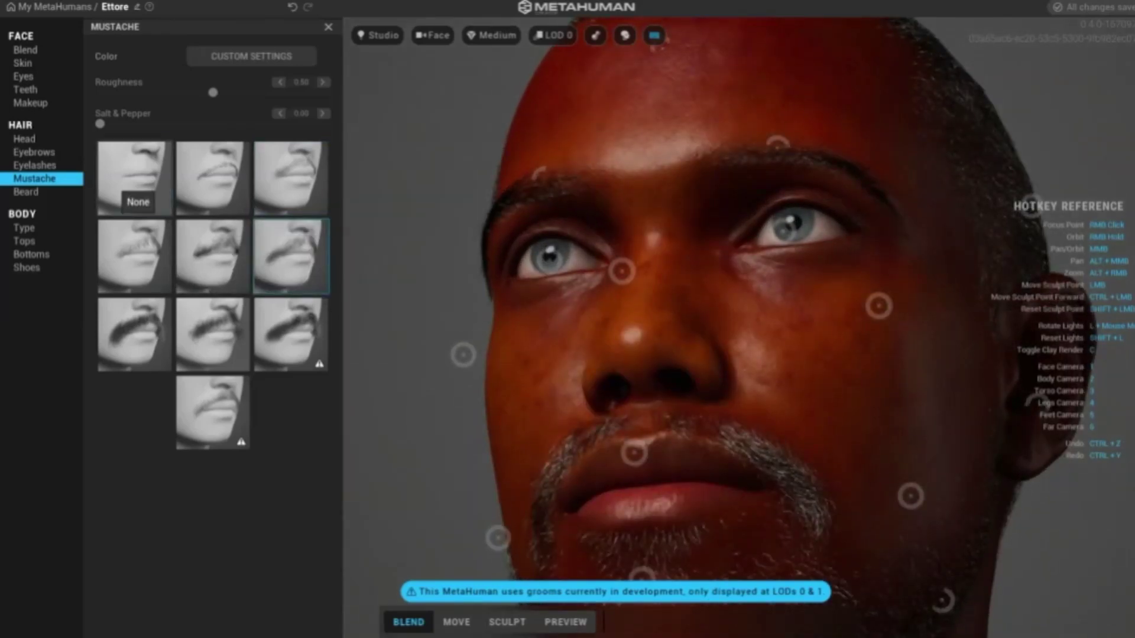
{"action": "left_click", "coordinate": [209, 414]}
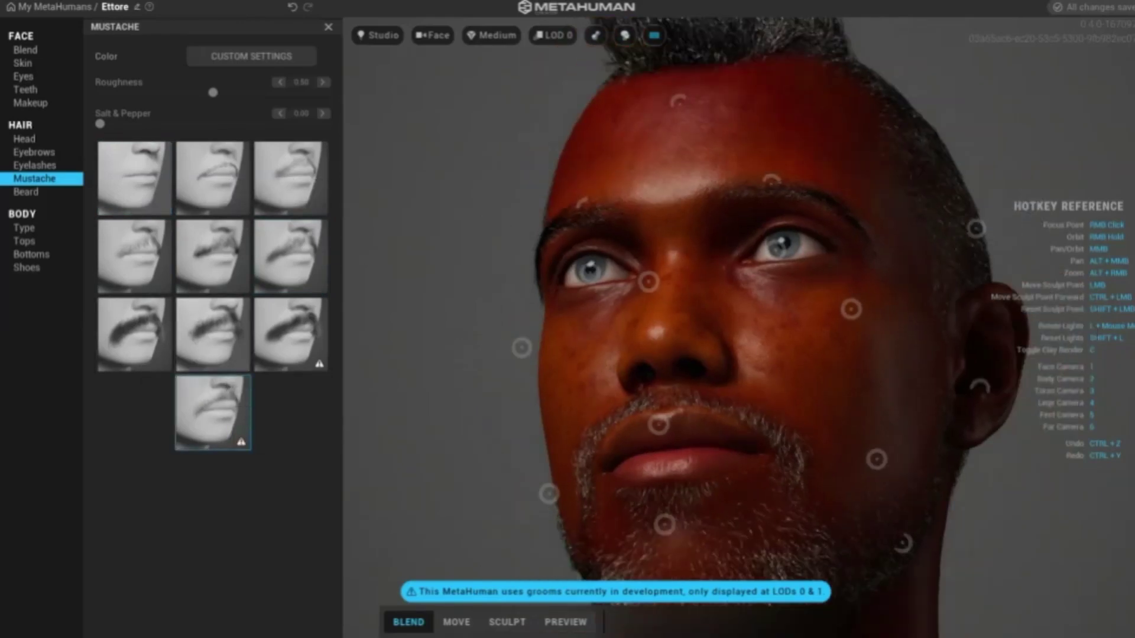
Step: Preview the character with a different animation, then view another saved MetaHuman in the library
{"action": "left_click", "coordinate": [565, 622]}
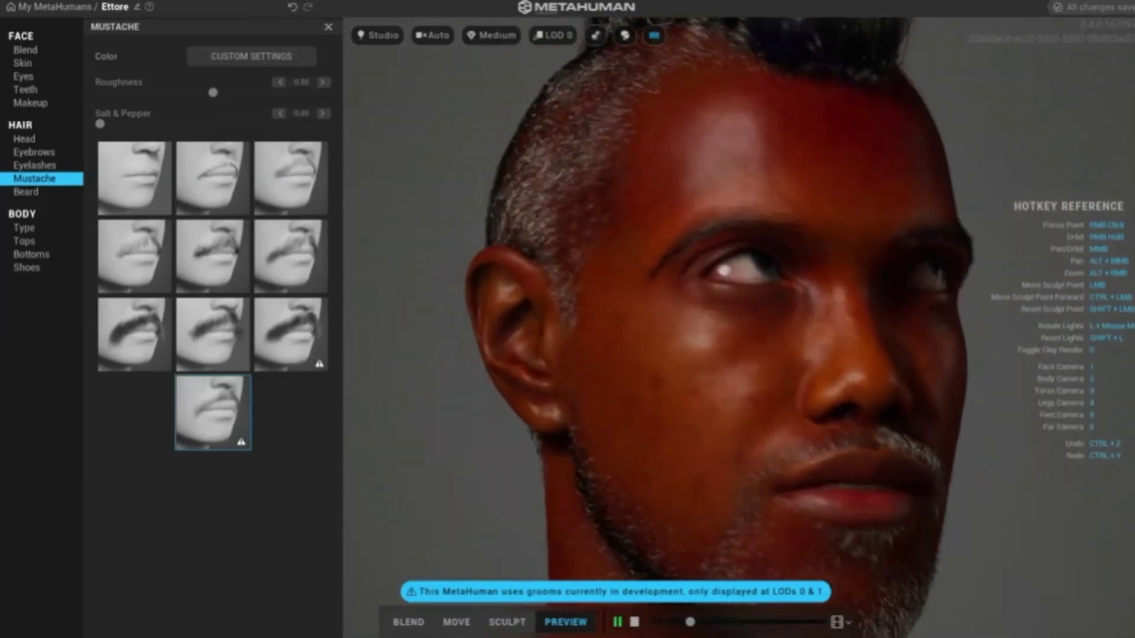
{"action": "left_click", "coordinate": [840, 622]}
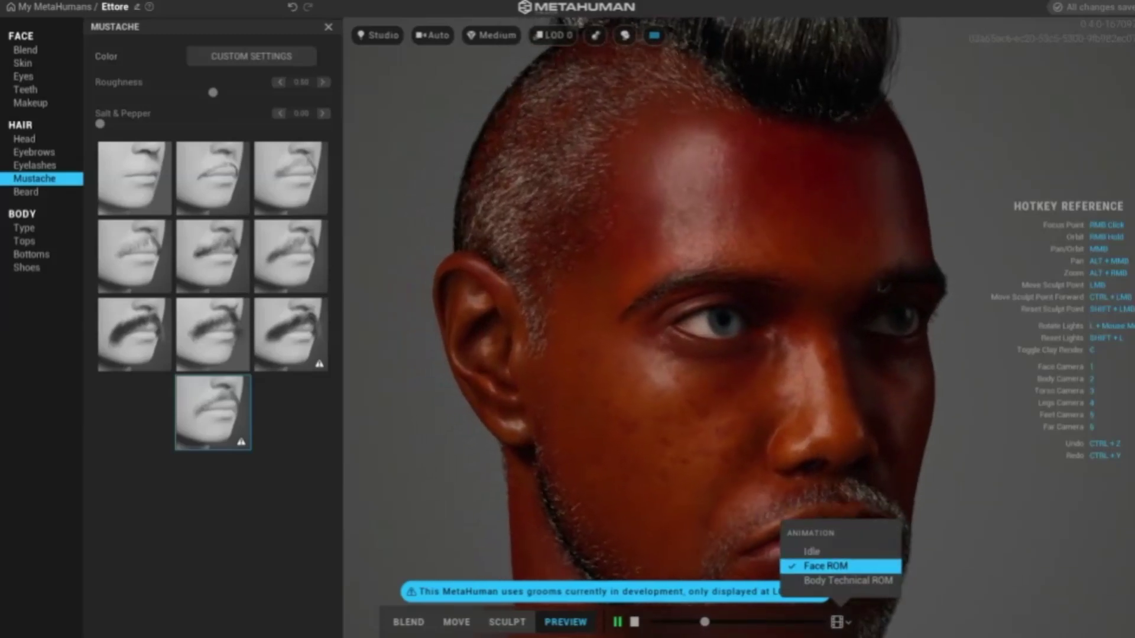
{"action": "left_click", "coordinate": [847, 581]}
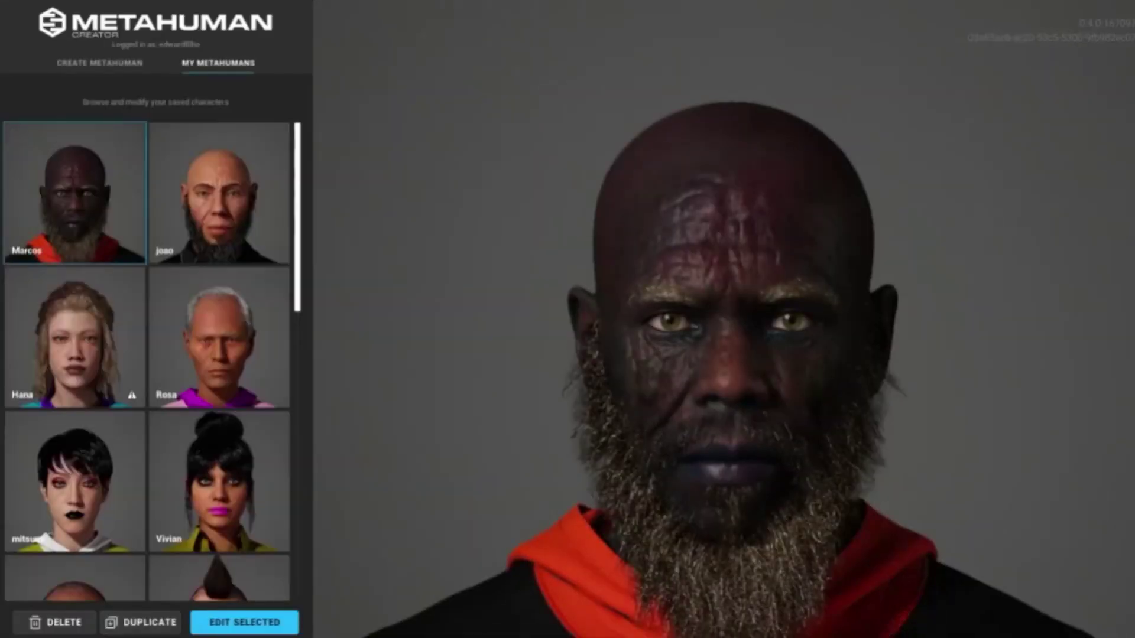
{"action": "left_click", "coordinate": [75, 482]}
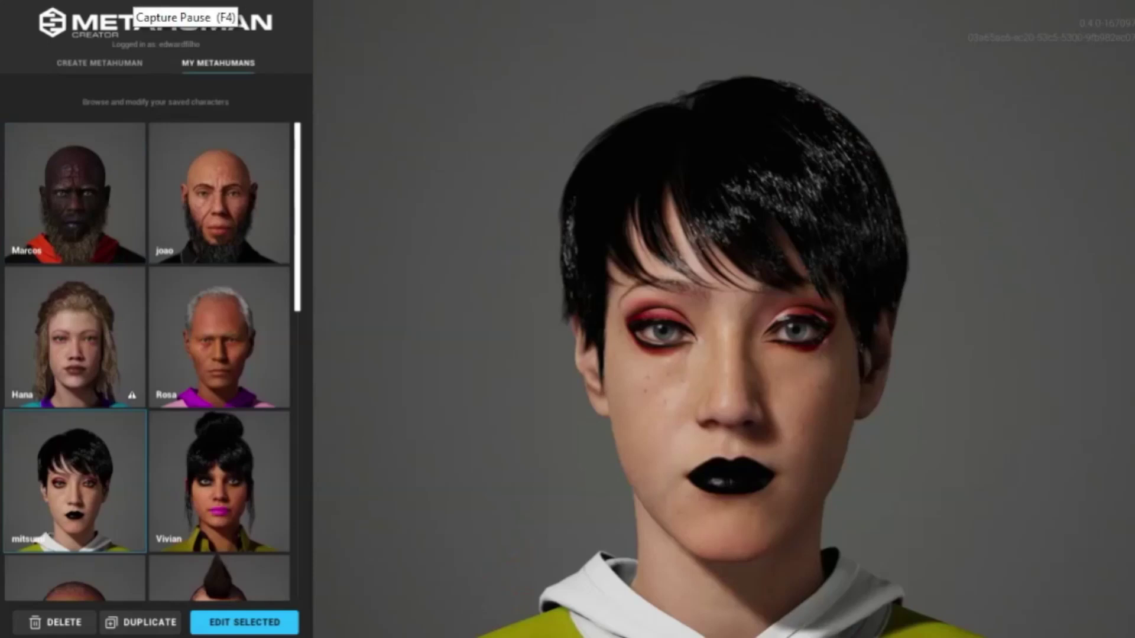